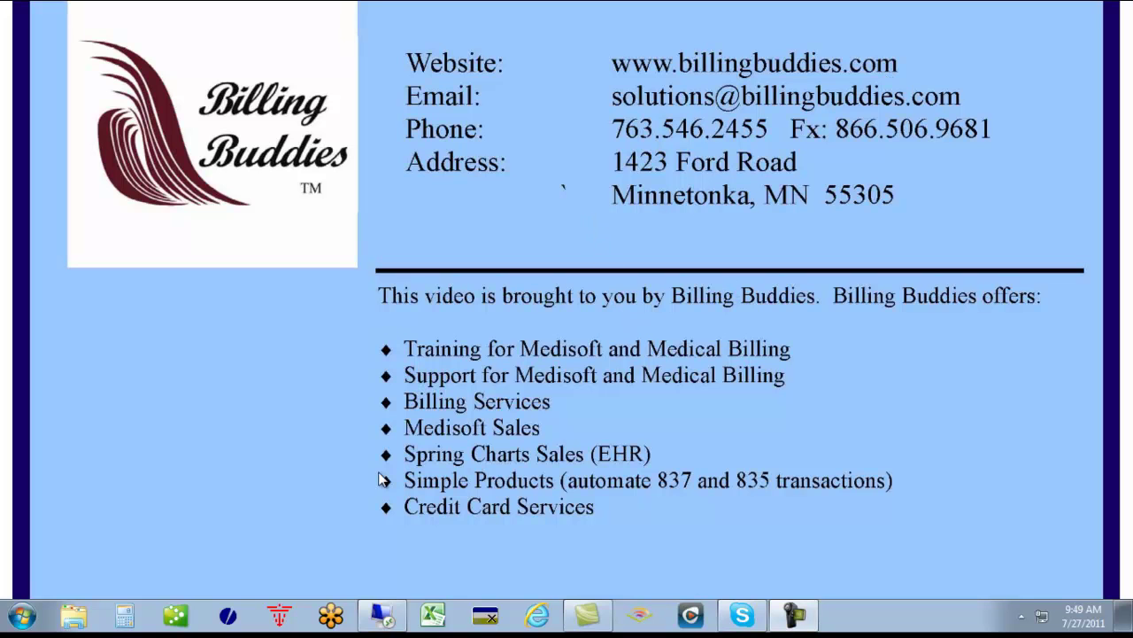
# - Open Medisoft Help from the Transaction Entry window and dismiss the security warning
pyautogui.click(383, 617)
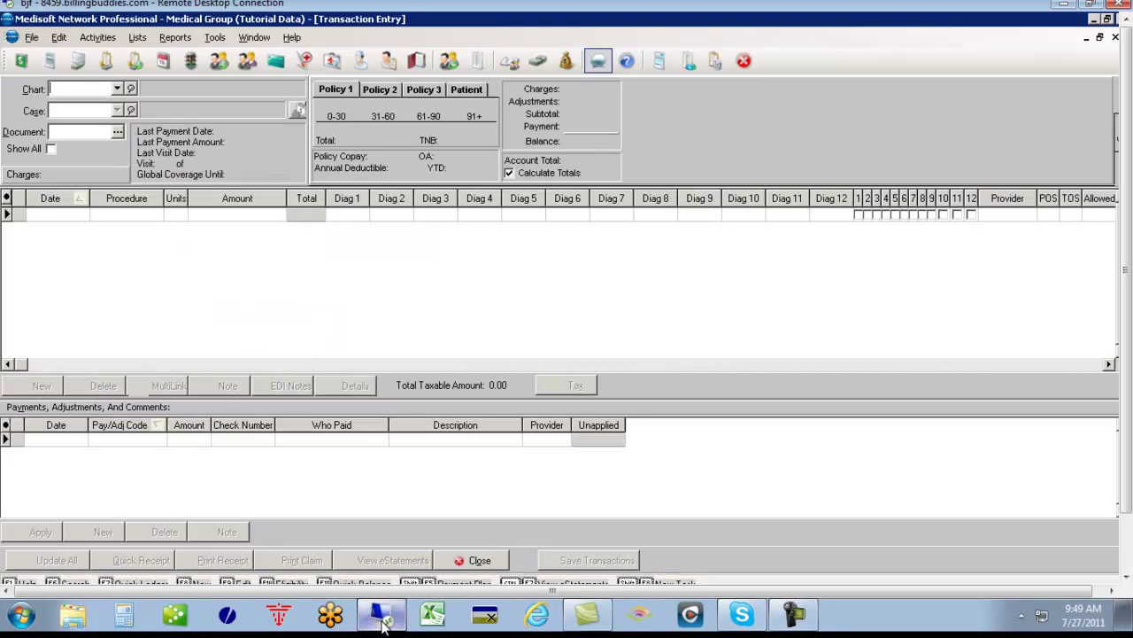
pyautogui.click(293, 39)
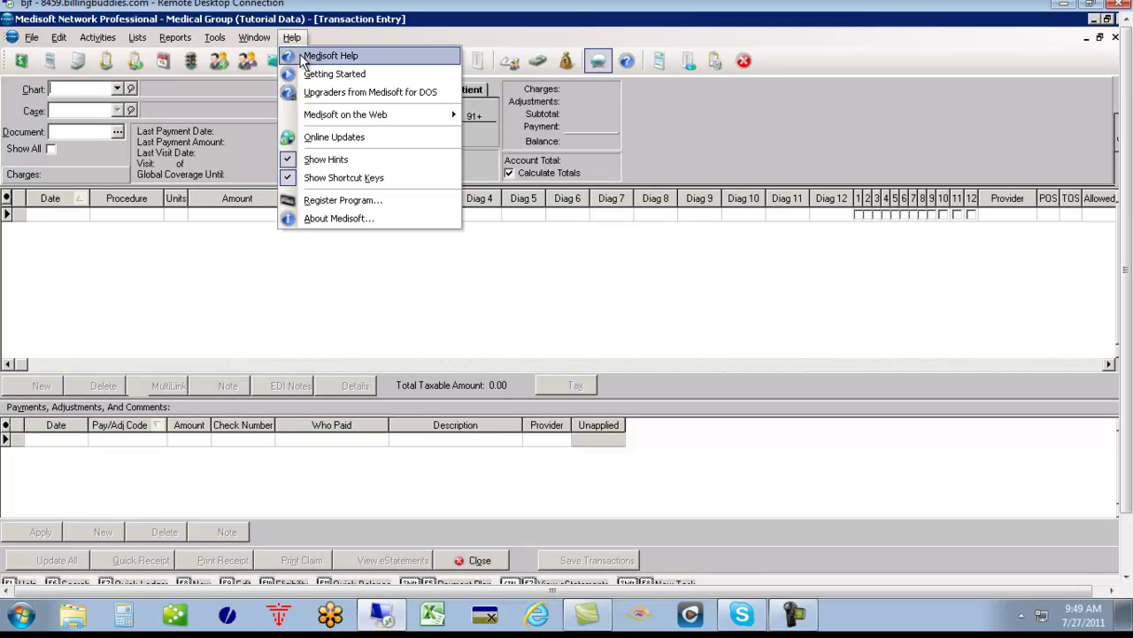
pyautogui.click(345, 56)
pyautogui.click(697, 203)
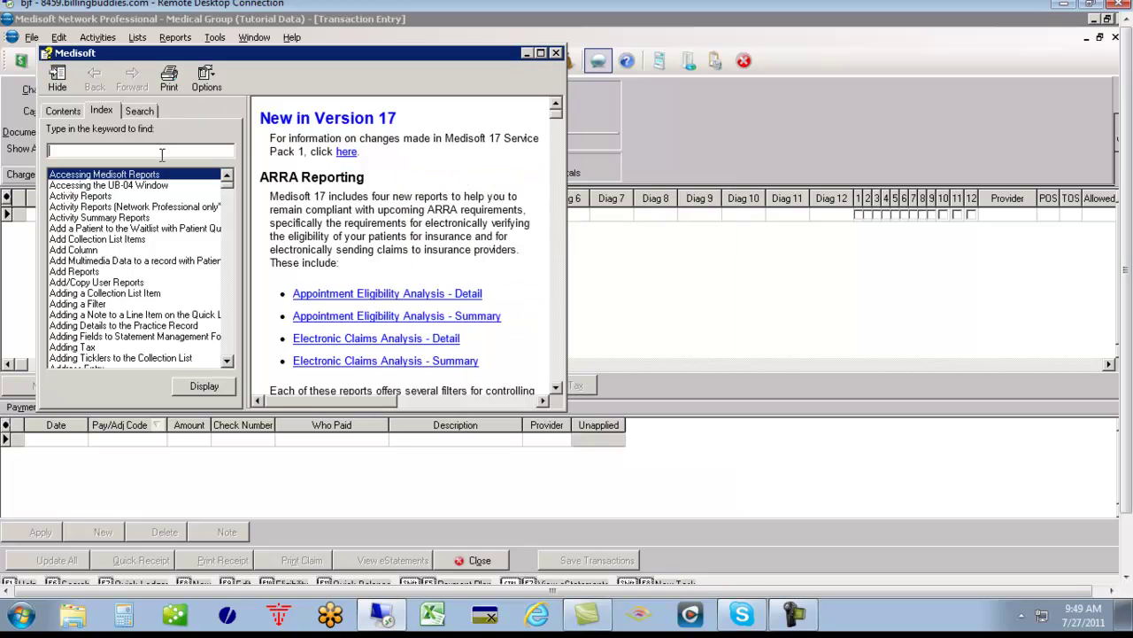
# - Search the help index for 'click' and open the Clickable CMS-1500 Form topic
pyautogui.write('click')
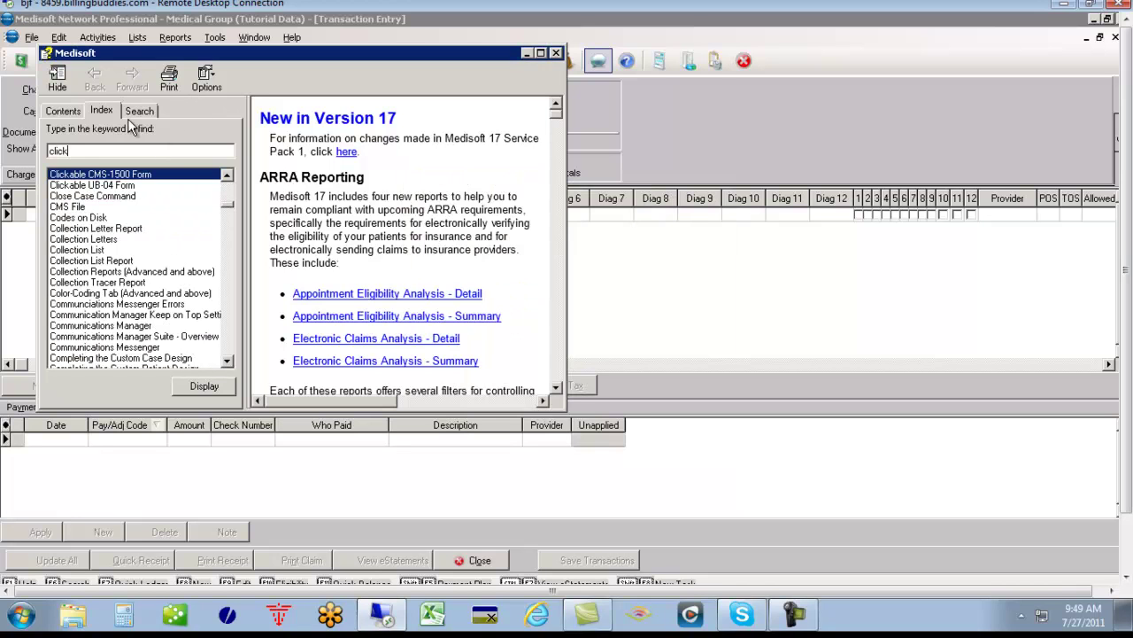
pyautogui.click(138, 176)
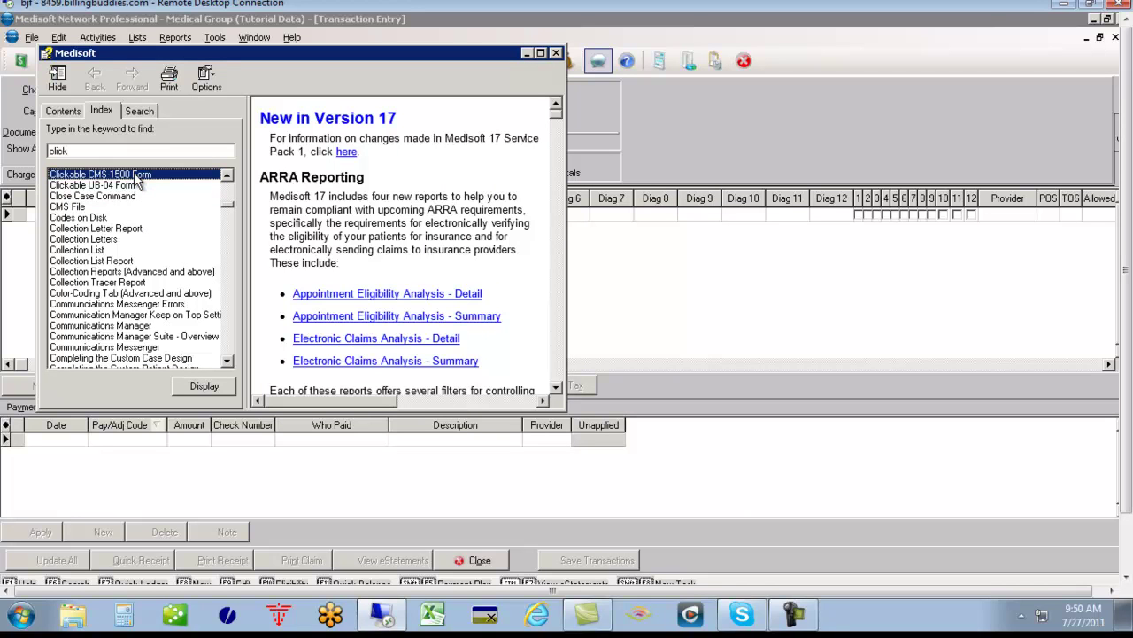
pyautogui.doubleClick(182, 177)
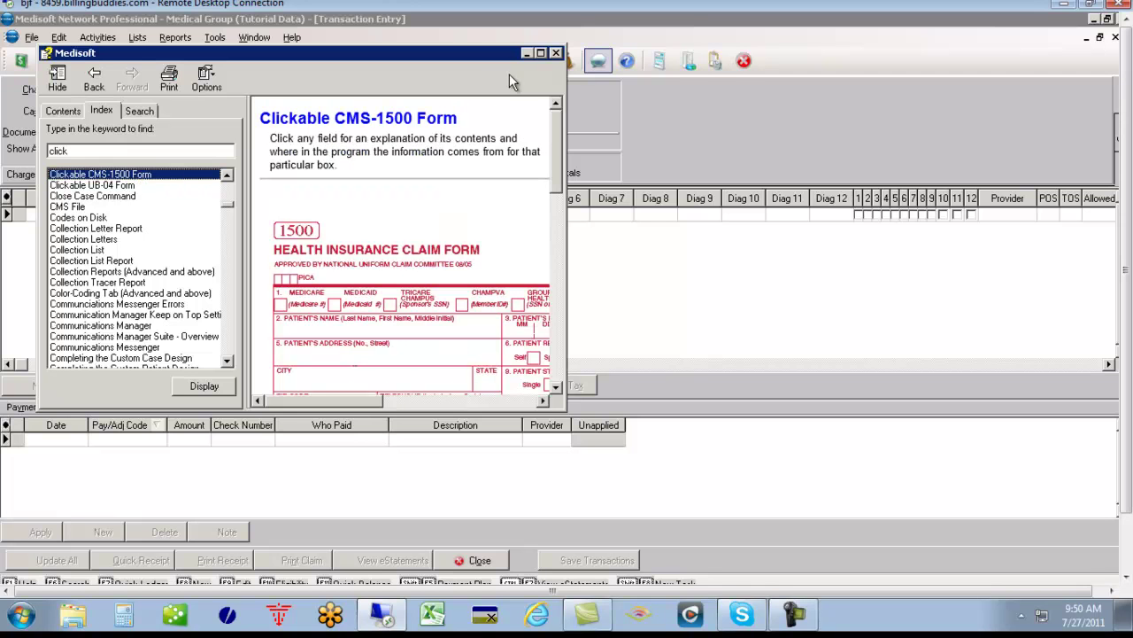
# - Maximize the help window and scroll down the CMS-1500 form
pyautogui.click(542, 52)
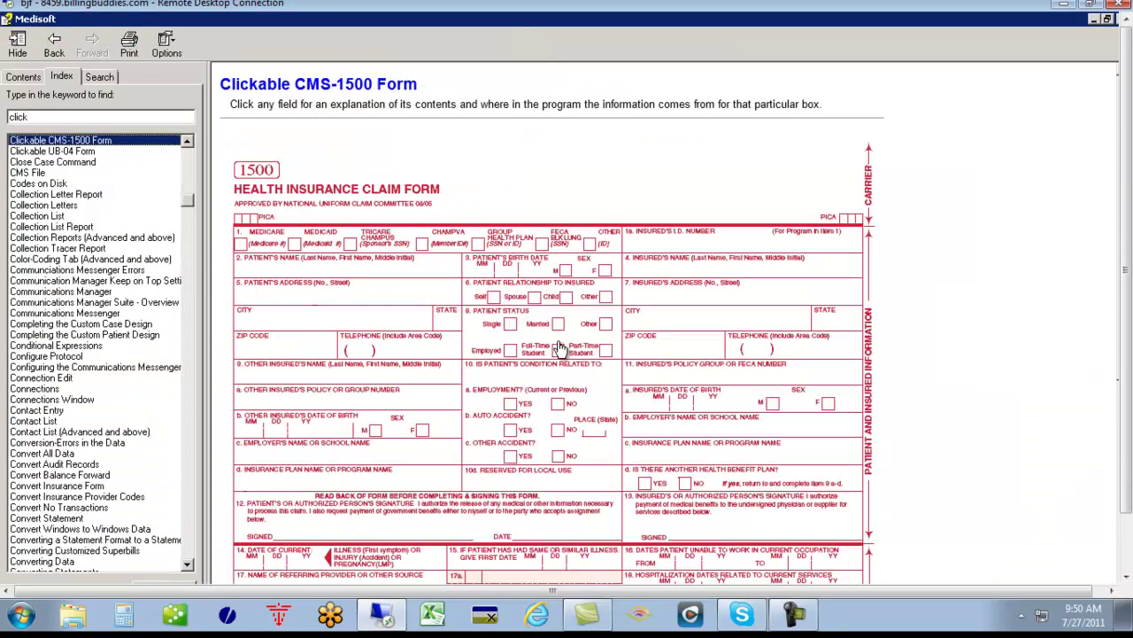
pyautogui.scroll(-2, 556, 537)
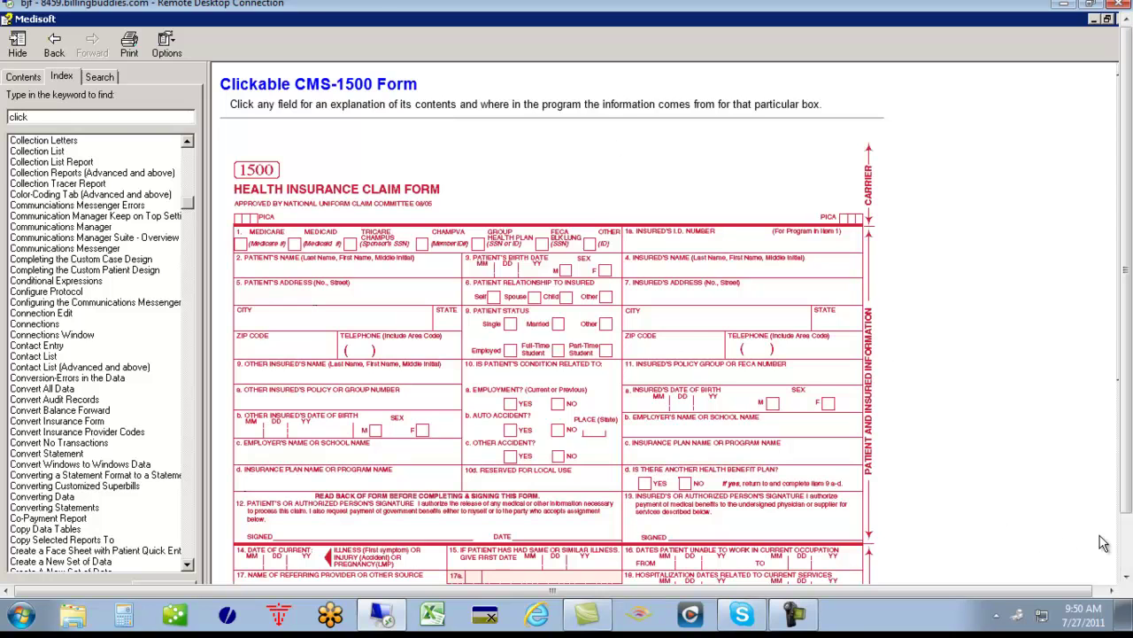
pyautogui.click(1126, 566)
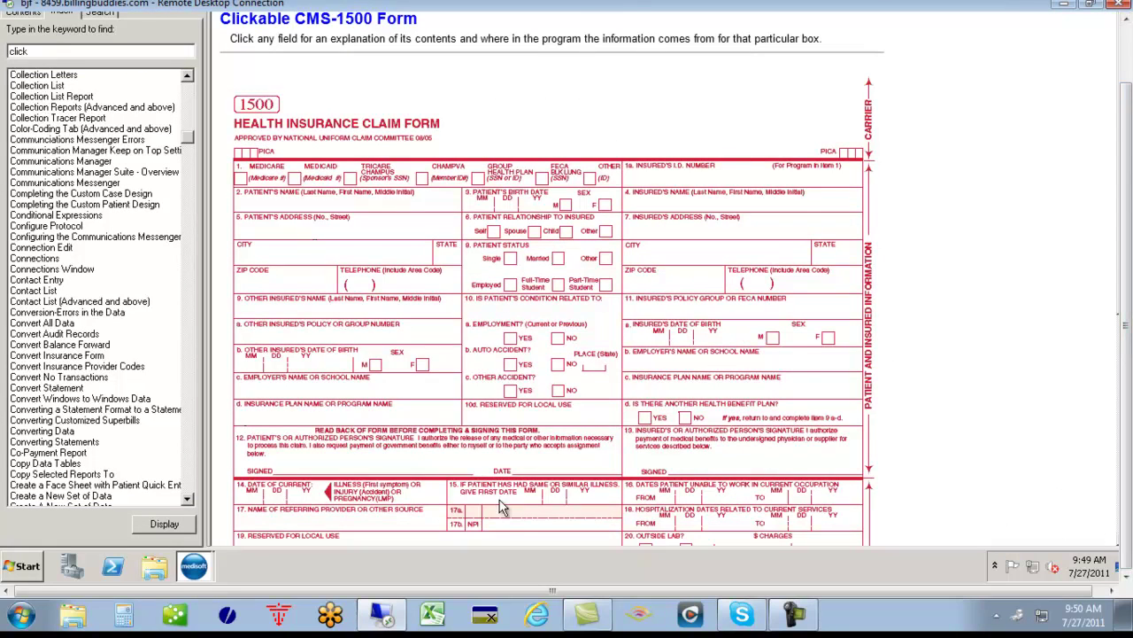
pyautogui.scroll(-5, 516, 391)
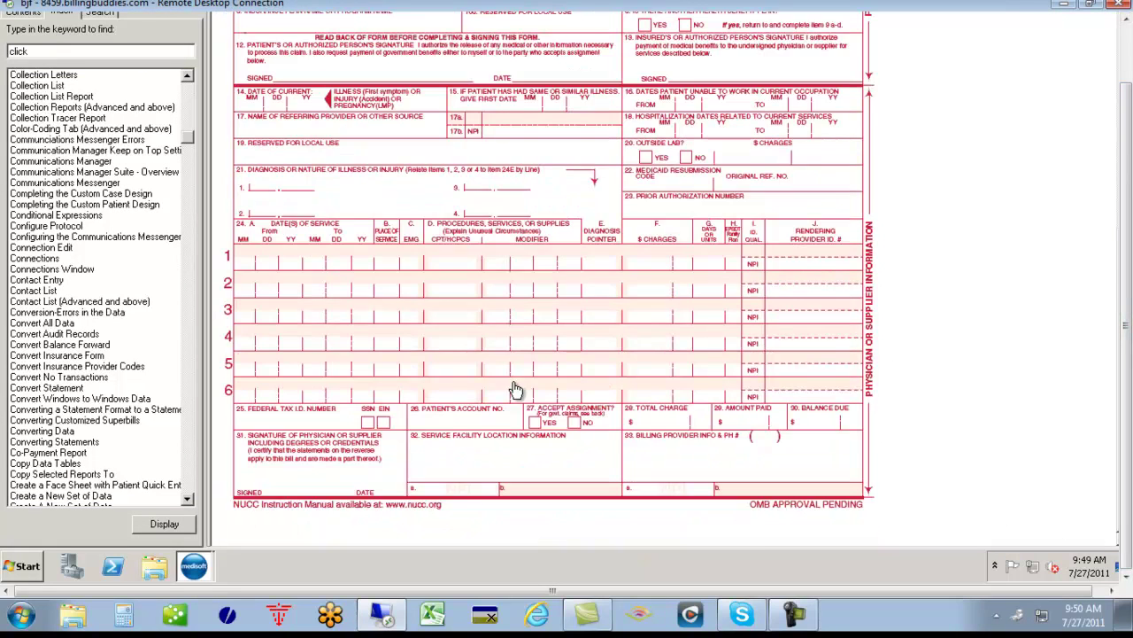
# - Read the pop-up explanations for boxes 17b, 24J, 32a and 33a, then close help
pyautogui.click(485, 141)
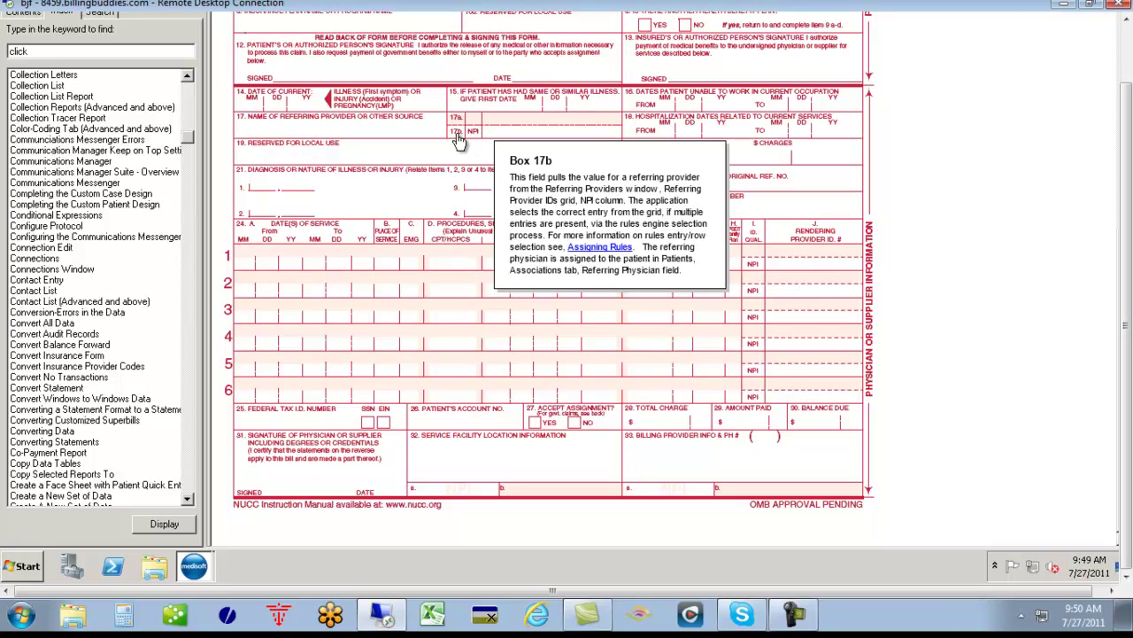
pyautogui.click(805, 272)
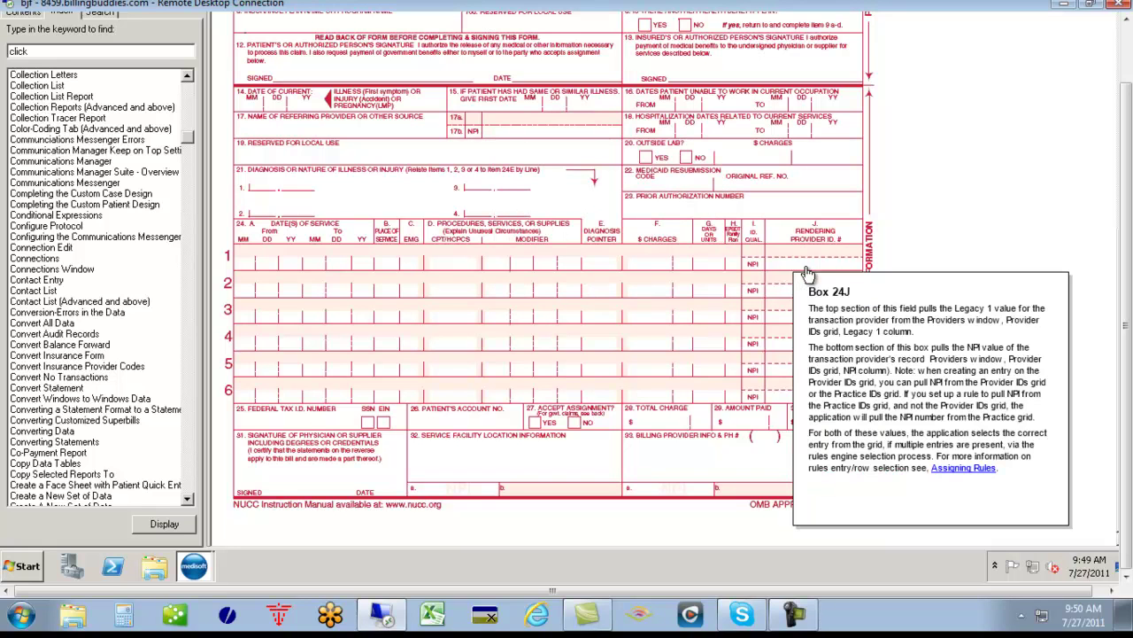
pyautogui.click(471, 497)
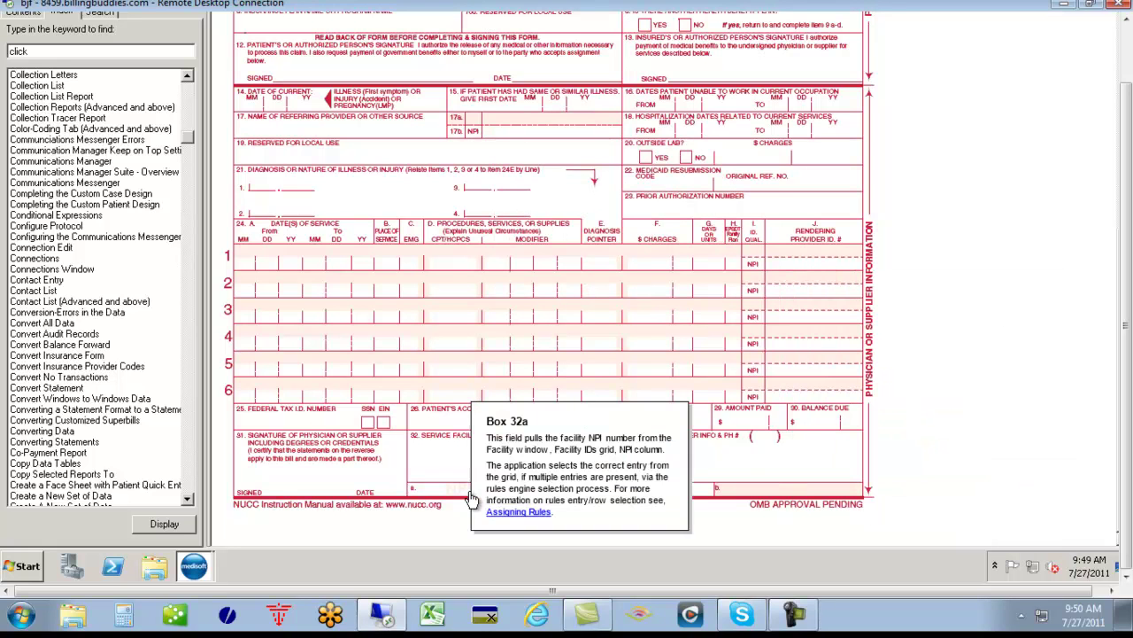
pyautogui.click(697, 500)
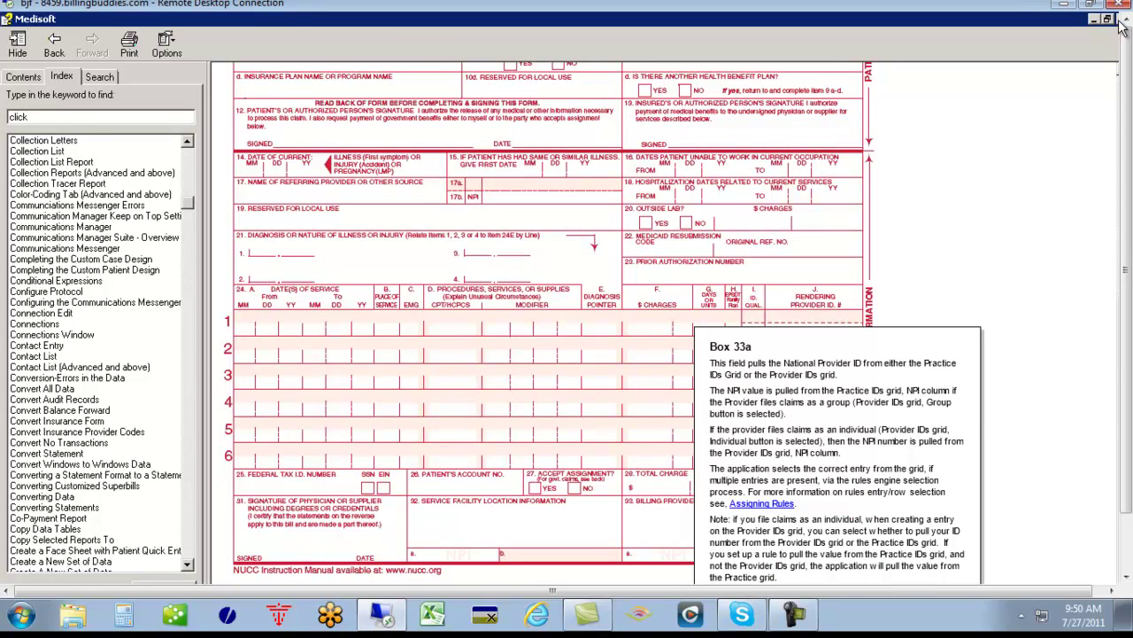
pyautogui.click(1119, 19)
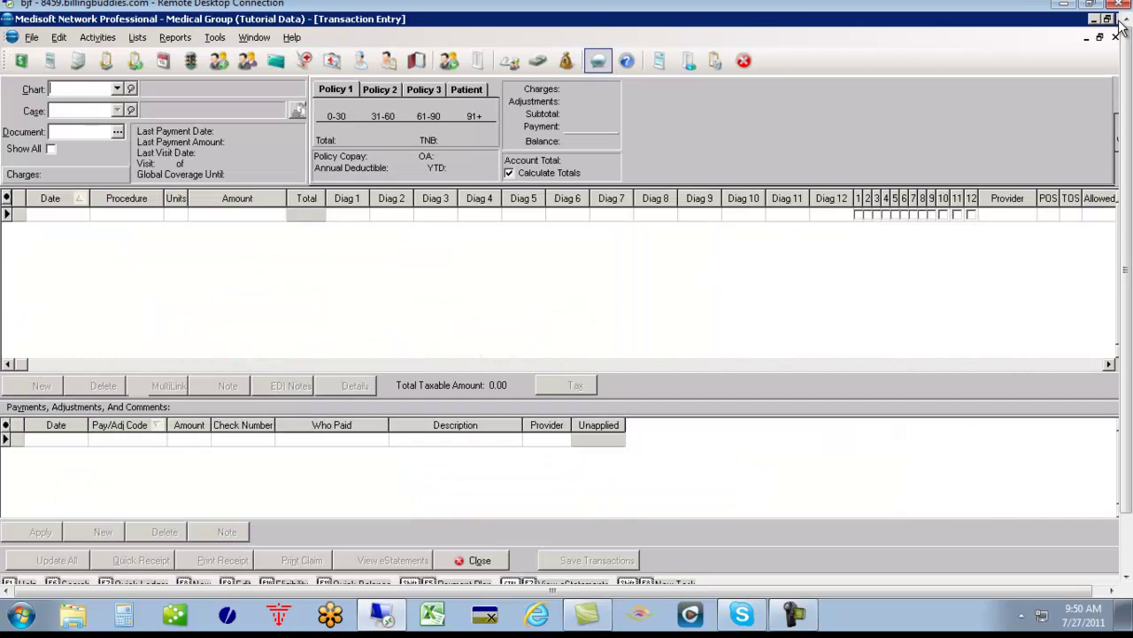
# - Open the Practice Information record for Happy Valley Medical Clinic from the File menu
pyautogui.click(28, 39)
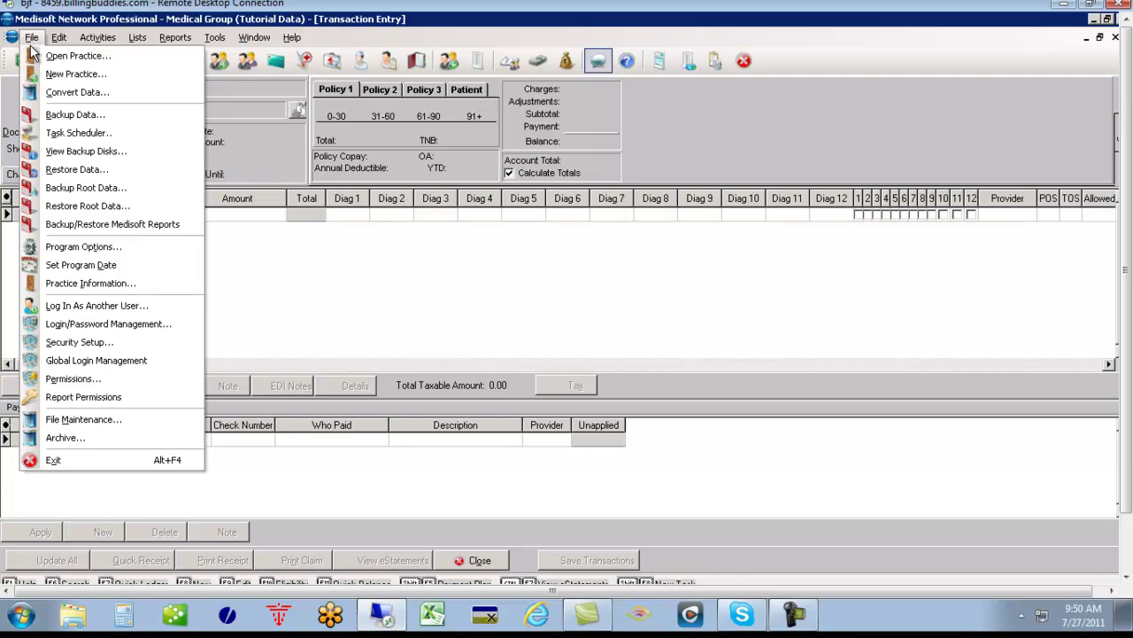
pyautogui.click(97, 283)
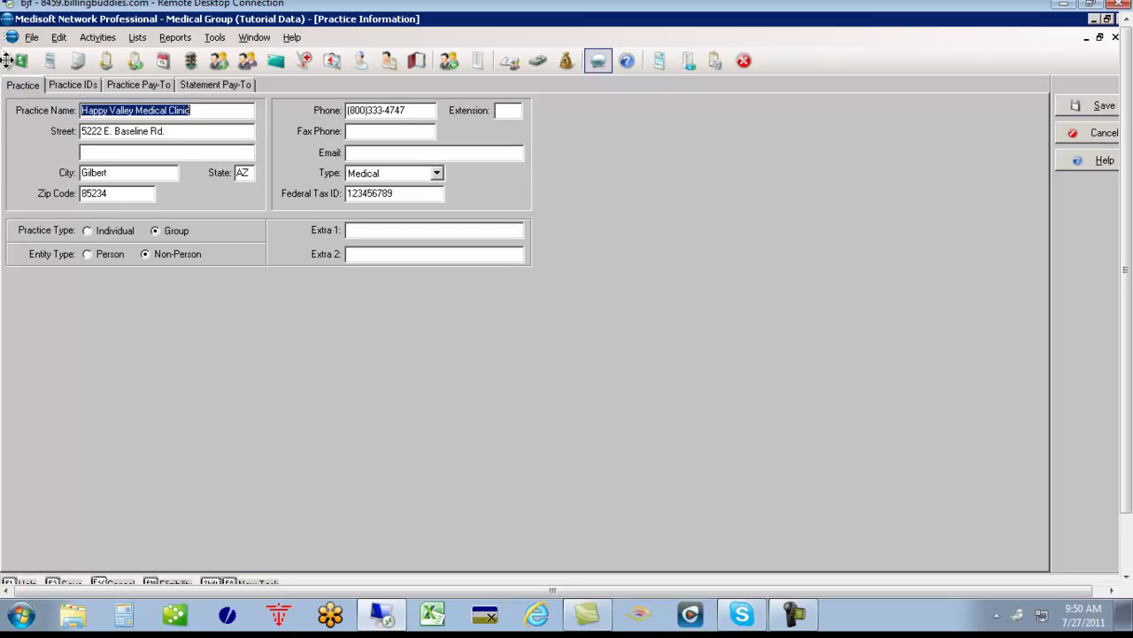
pyautogui.click(31, 37)
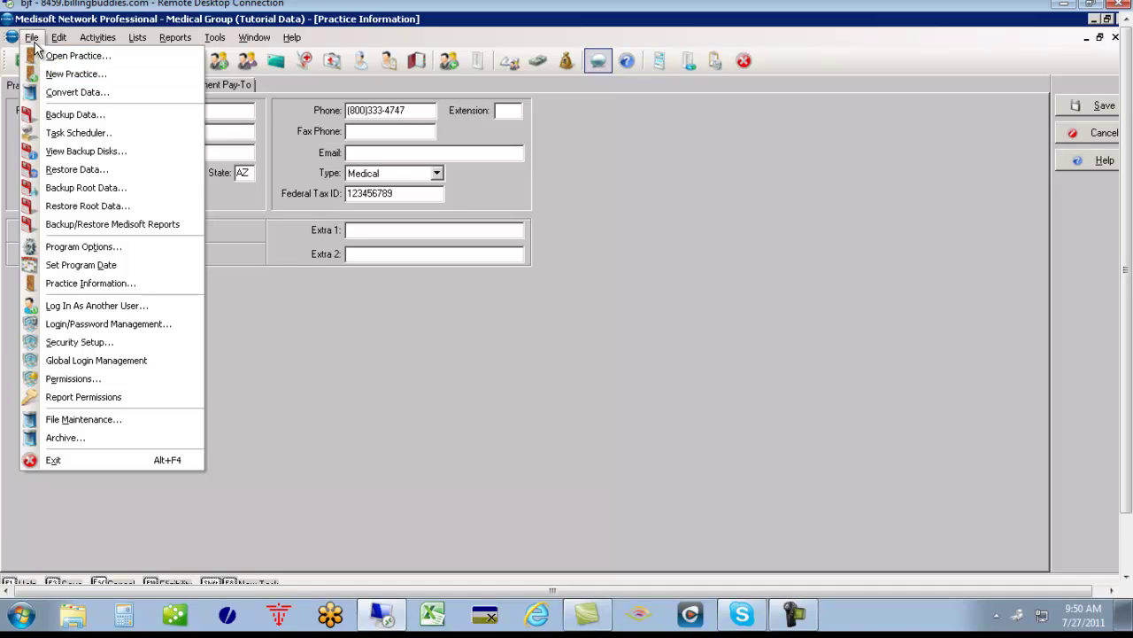
pyautogui.click(350, 320)
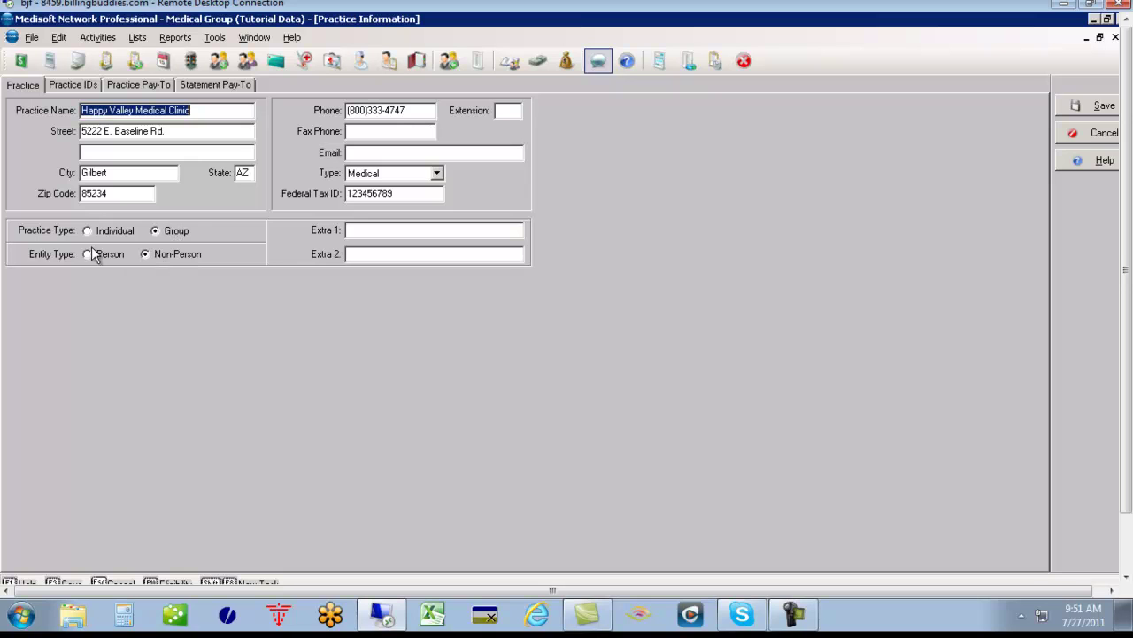
# - Delete both existing rows on the Practice IDs tab, confirming delete-all
pyautogui.click(75, 83)
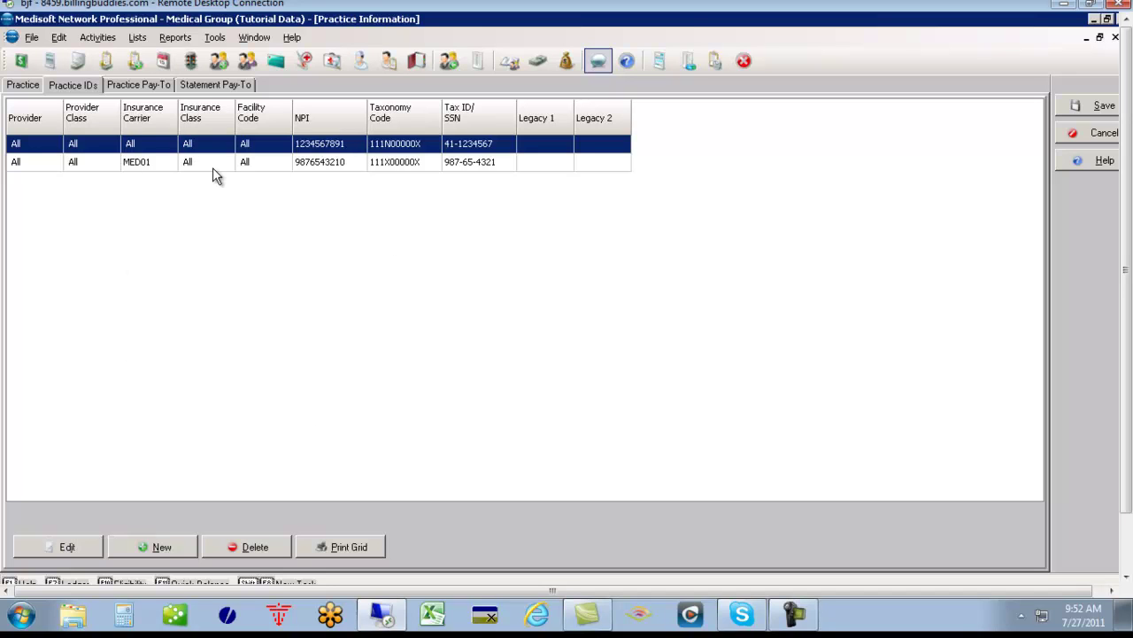
pyautogui.click(238, 544)
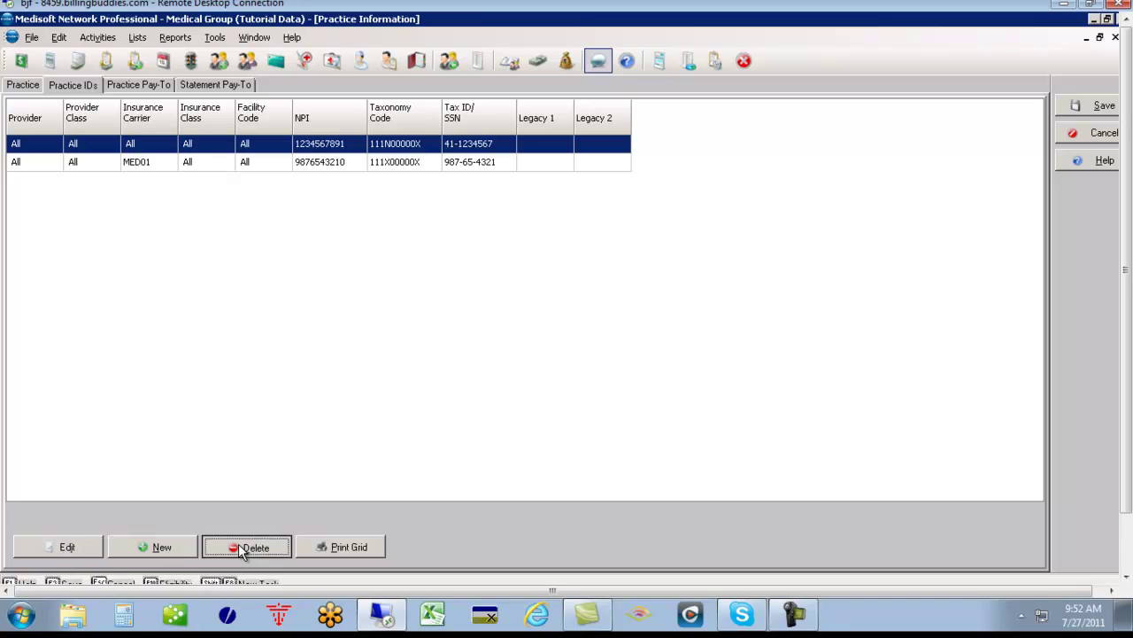
pyautogui.click(592, 358)
pyautogui.press('Delete')
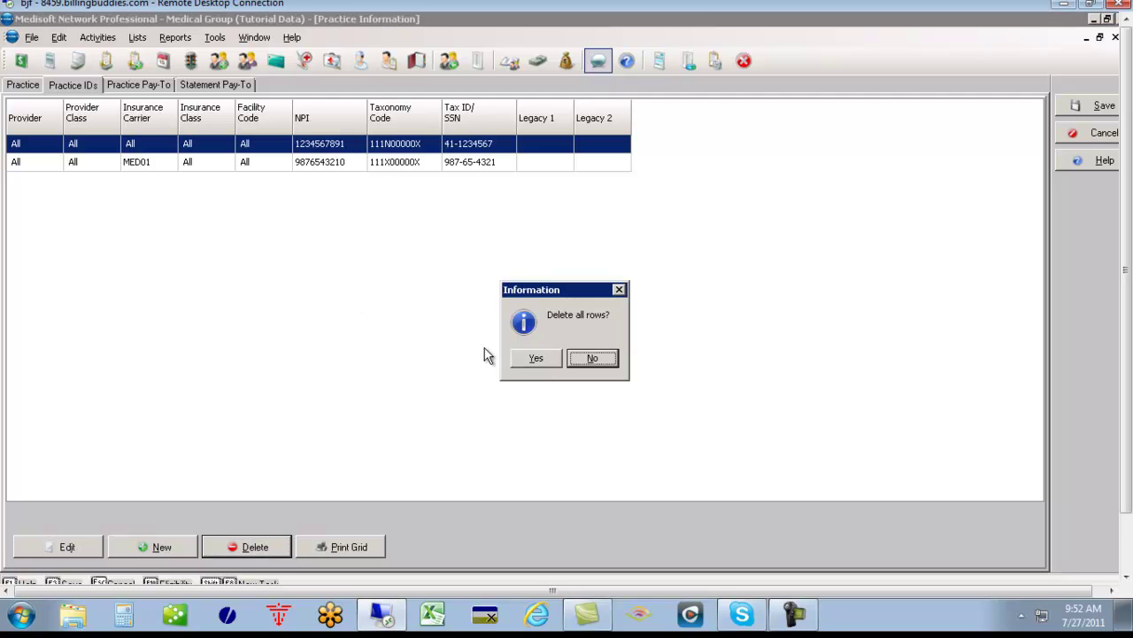
pyautogui.click(534, 357)
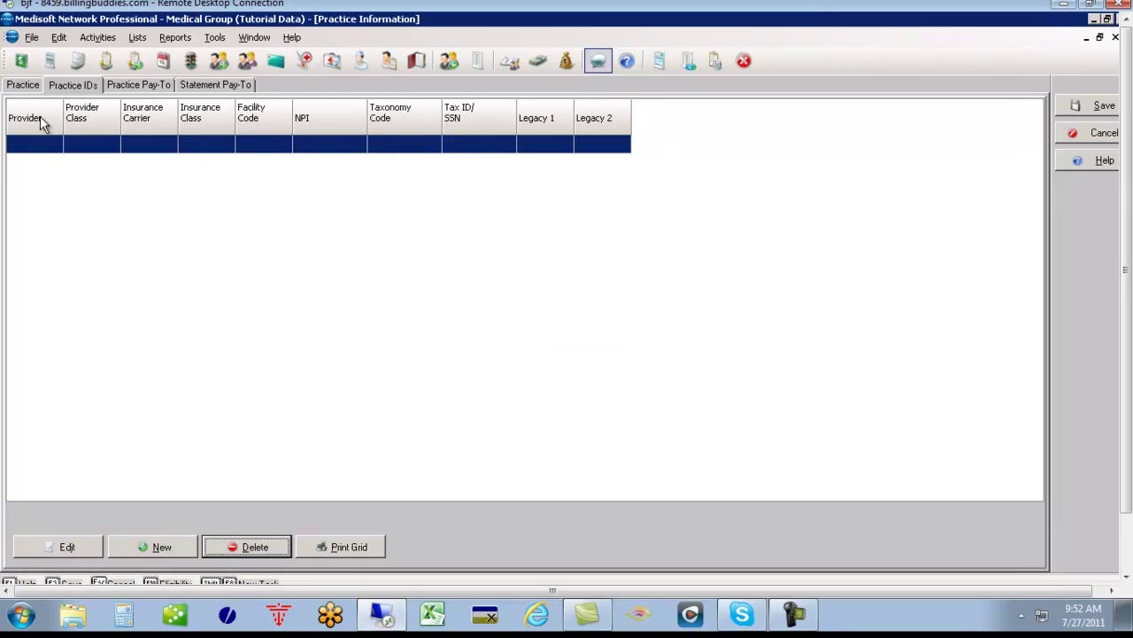
pyautogui.click(156, 546)
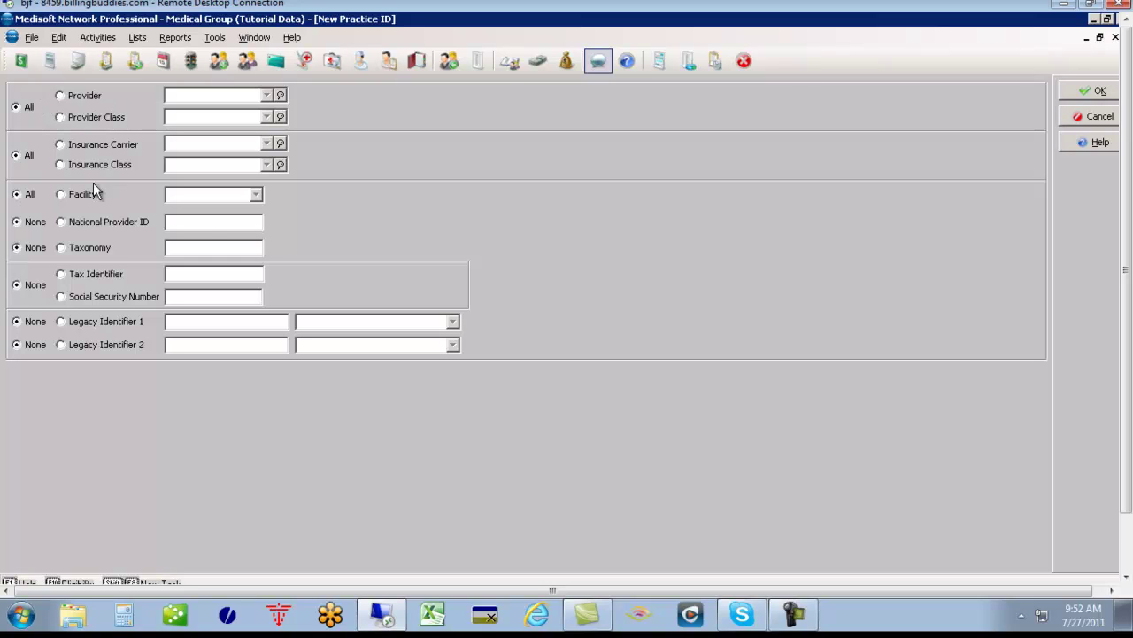
pyautogui.click(60, 222)
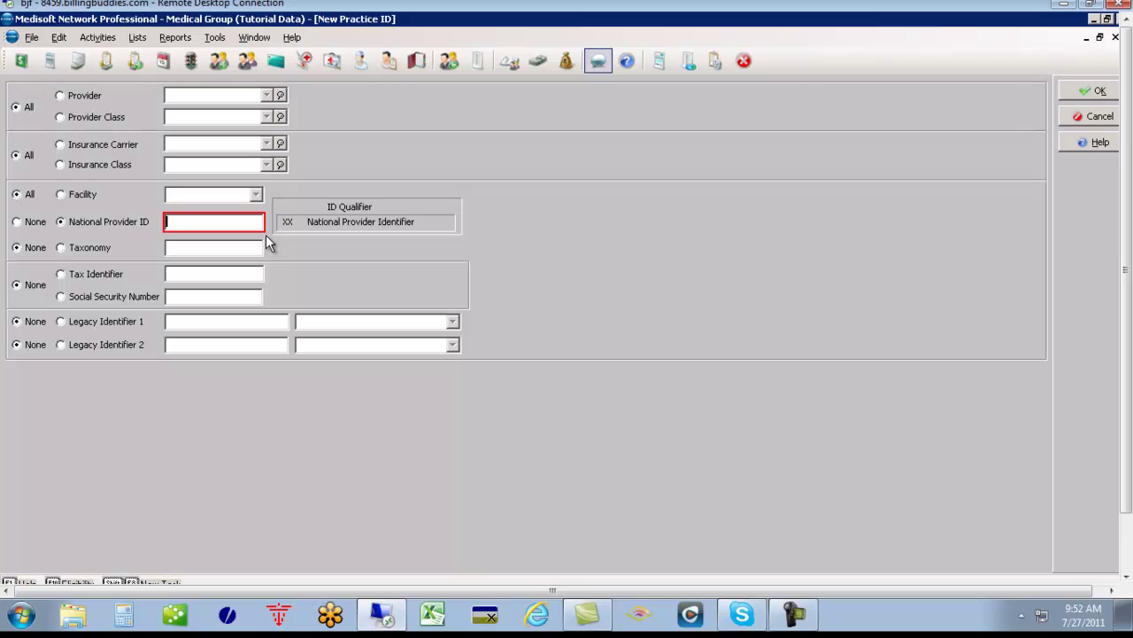
pyautogui.write('0987654654')
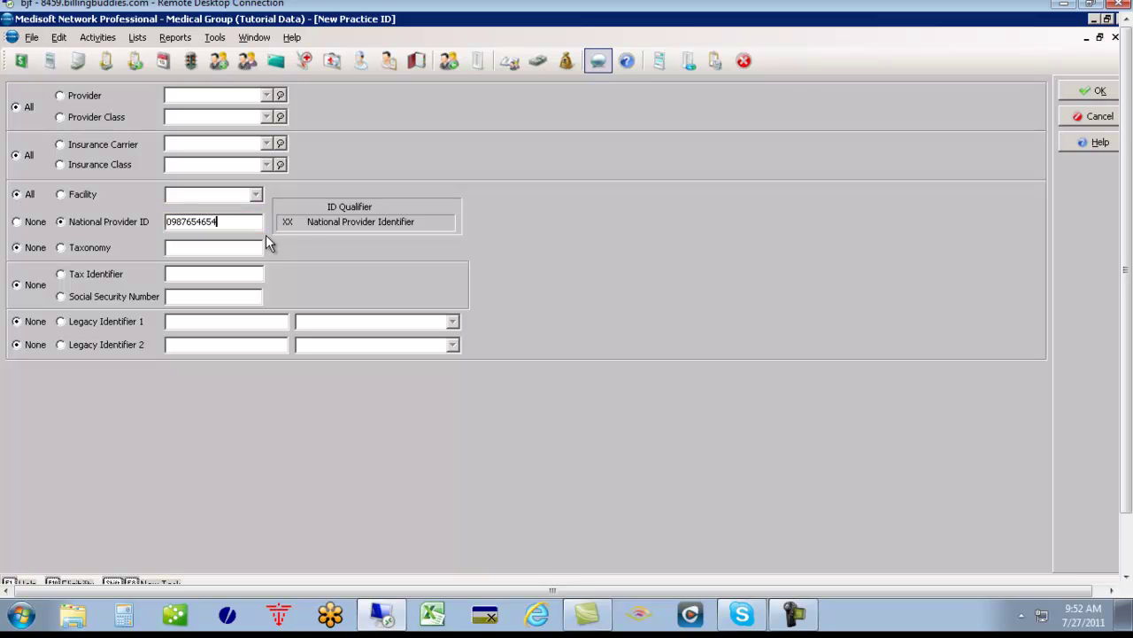
pyautogui.click(61, 248)
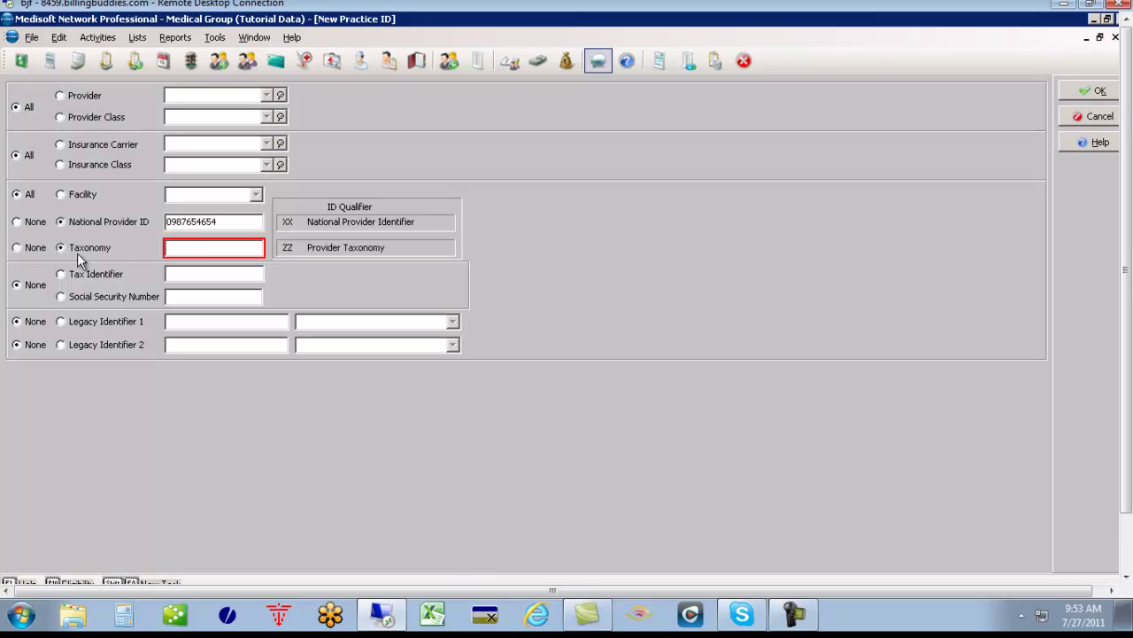
pyautogui.click(202, 251)
pyautogui.write('111X00000x')
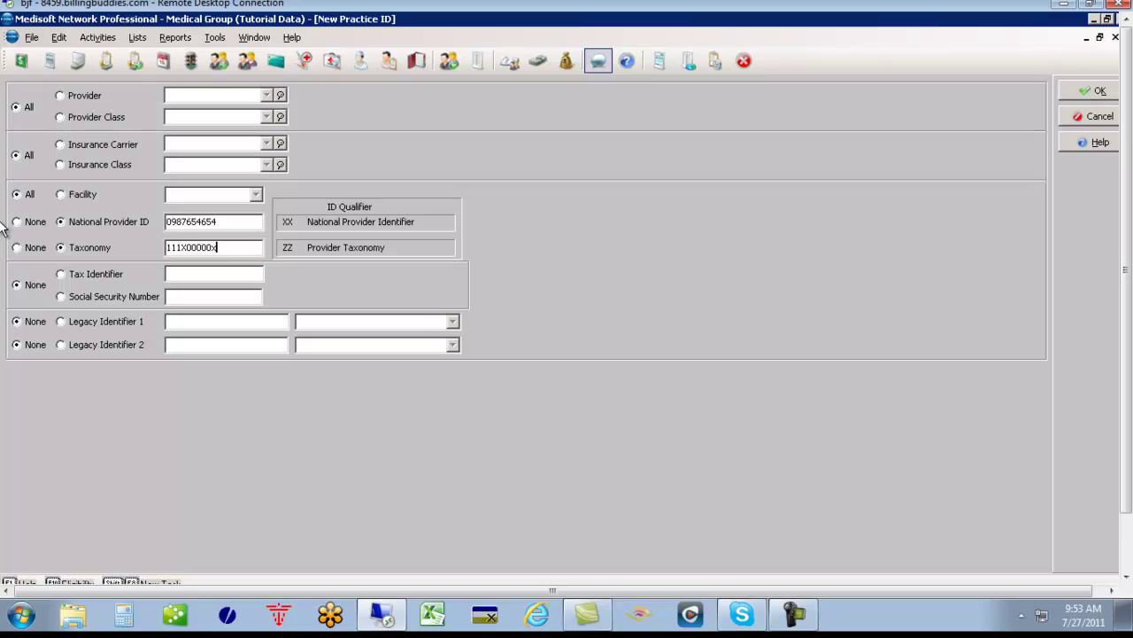
# - Correct the taxonomy code to 111N00000X after closing the accidentally opened messaging window
pyautogui.hotkey('ctrl', 'm')
pyautogui.write('x')
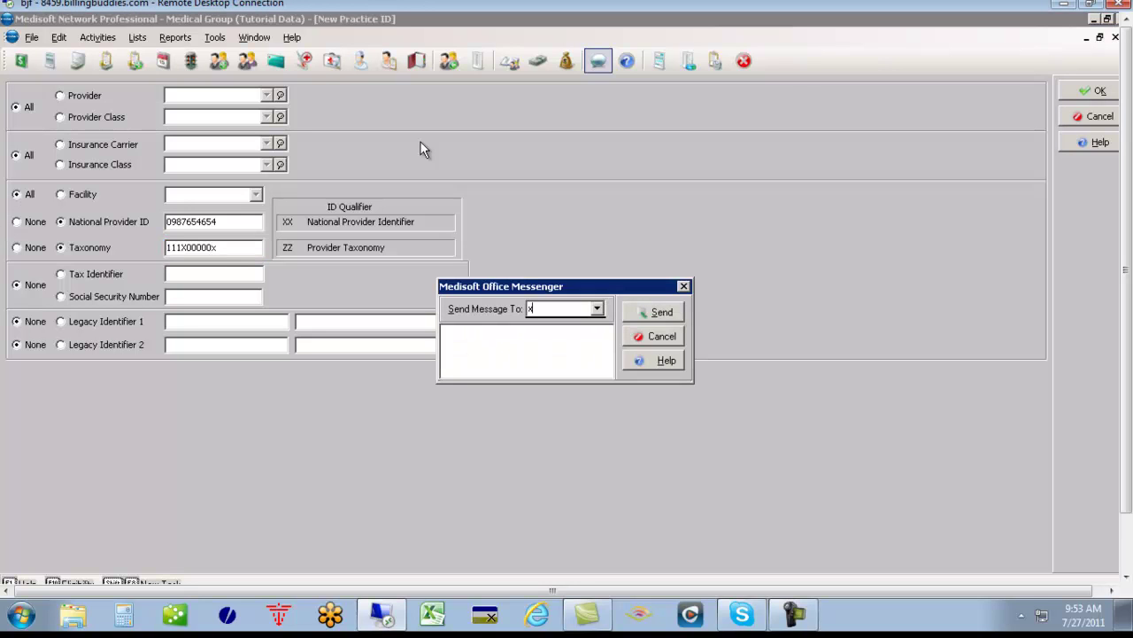
pyautogui.click(660, 335)
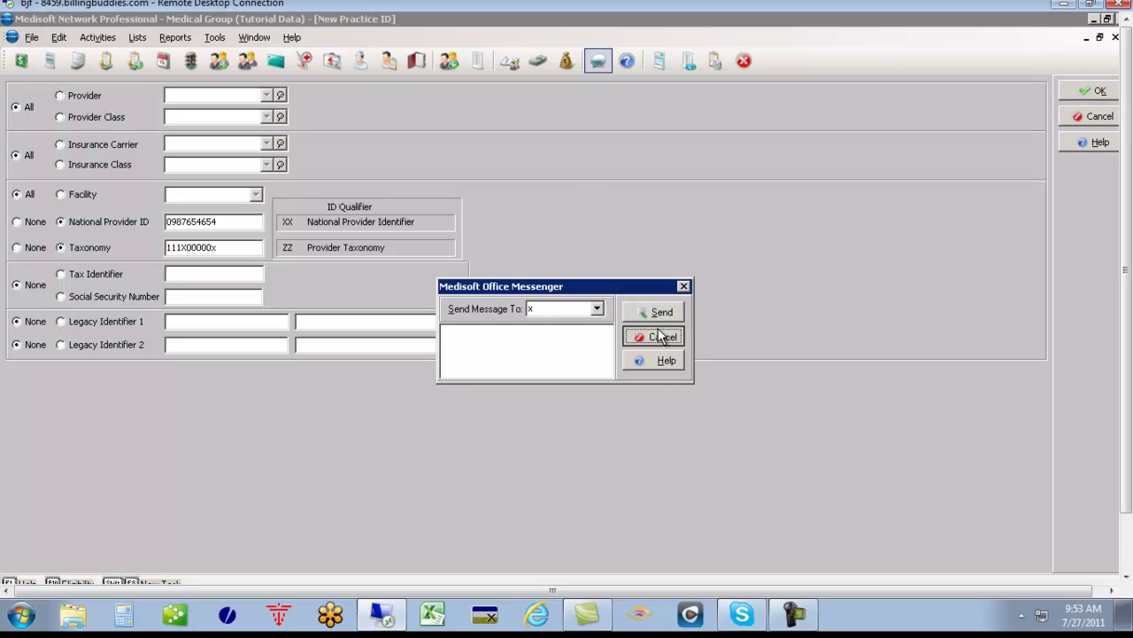
pyautogui.click(229, 244)
pyautogui.hotkey('shift', 'Home')
pyautogui.write('111N0')
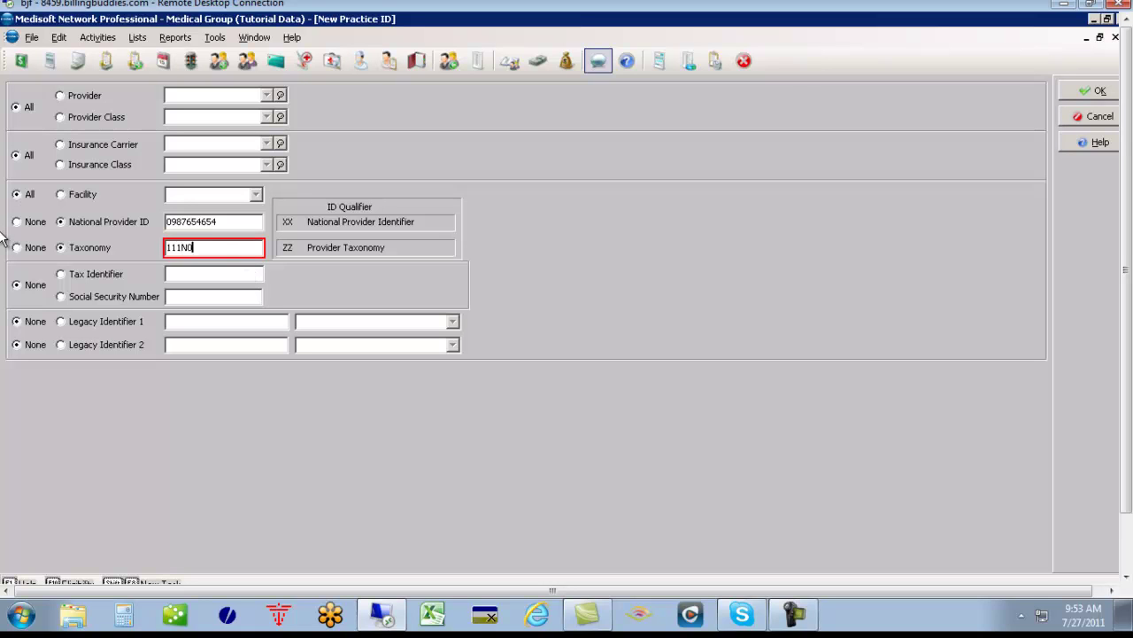
pyautogui.write('0000X')
pyautogui.click(64, 276)
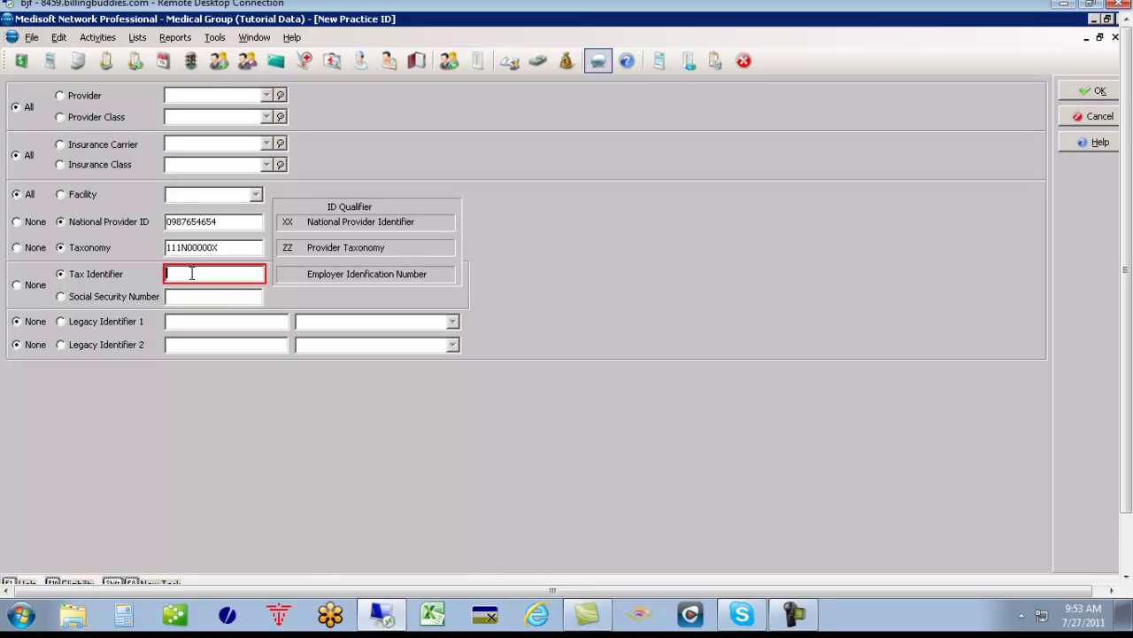
pyautogui.write('411245678')
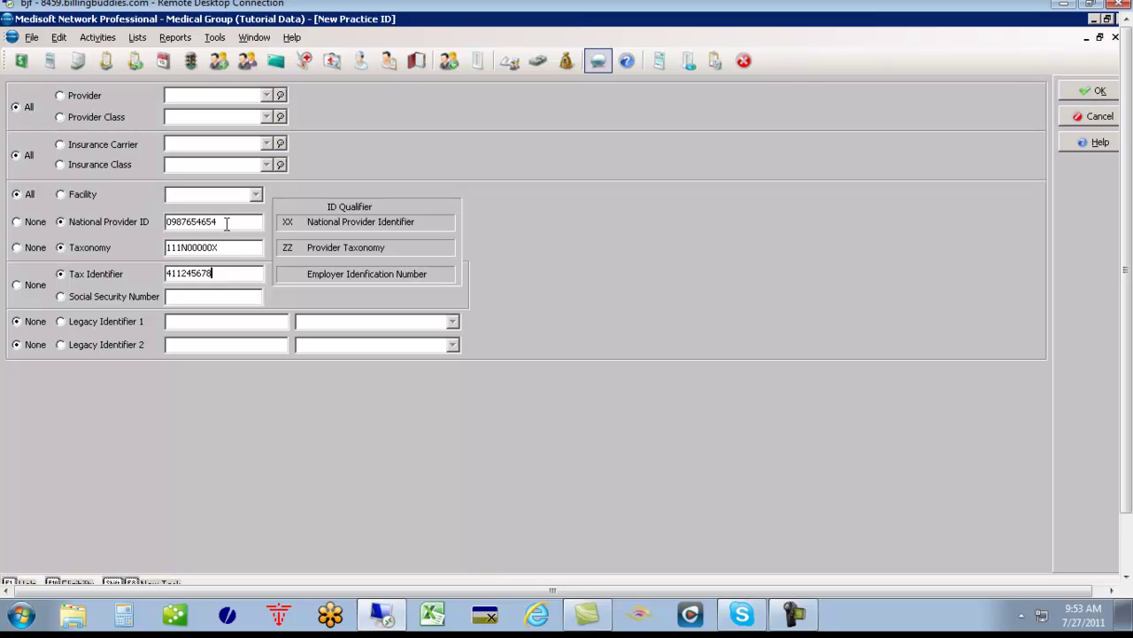
pyautogui.moveTo(255, 221); pyautogui.dragTo(137, 221)
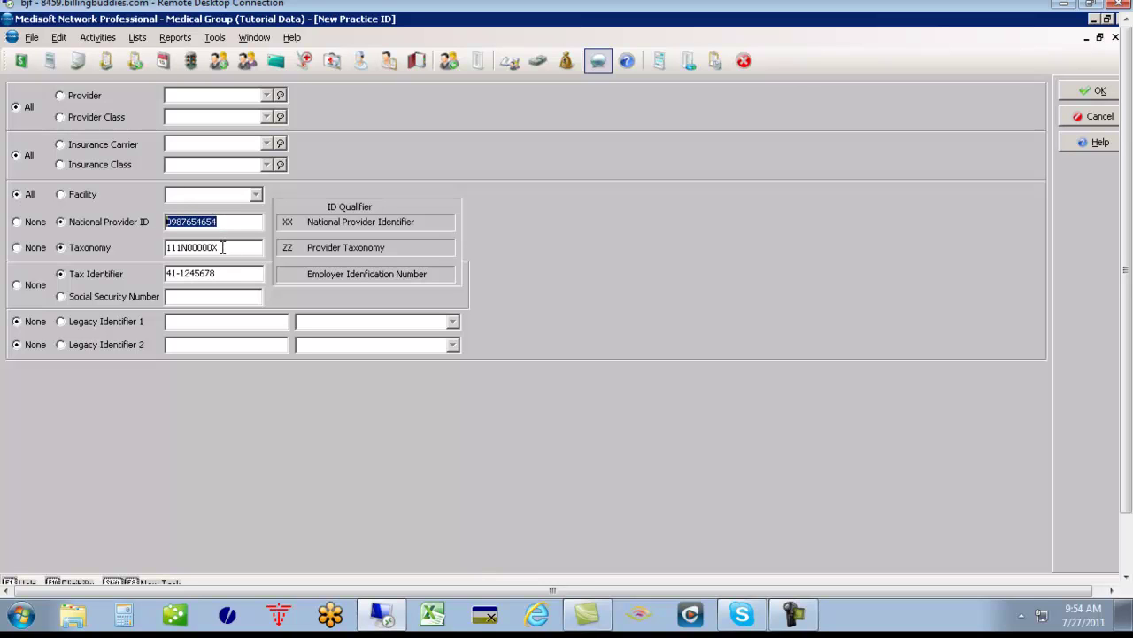
pyautogui.moveTo(223, 247); pyautogui.dragTo(167, 247)
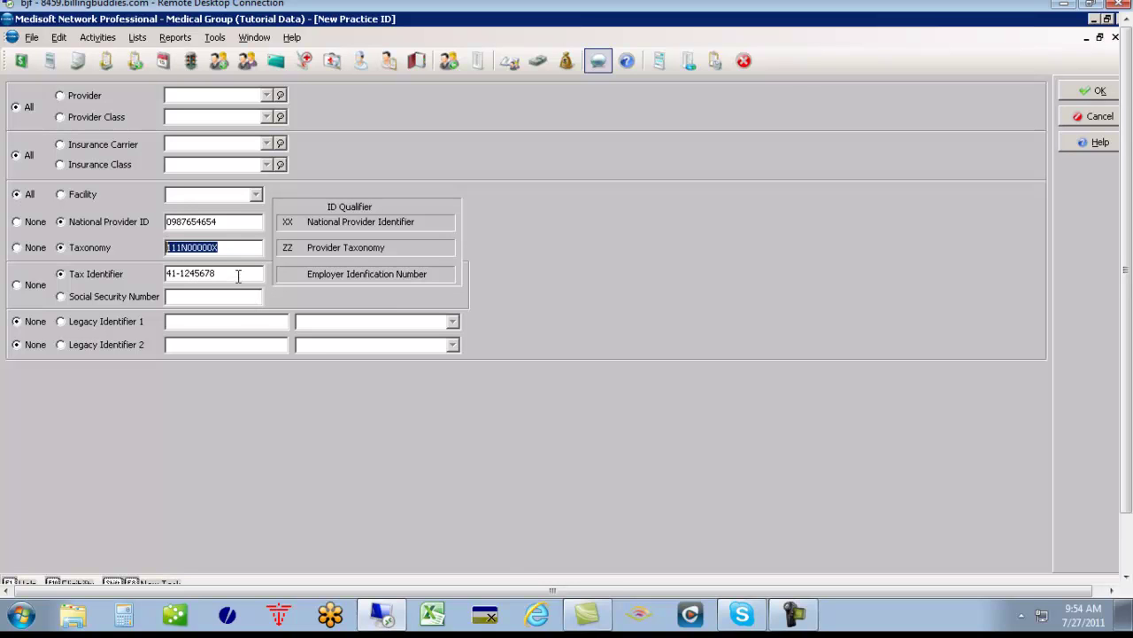
pyautogui.moveTo(239, 274); pyautogui.dragTo(120, 274)
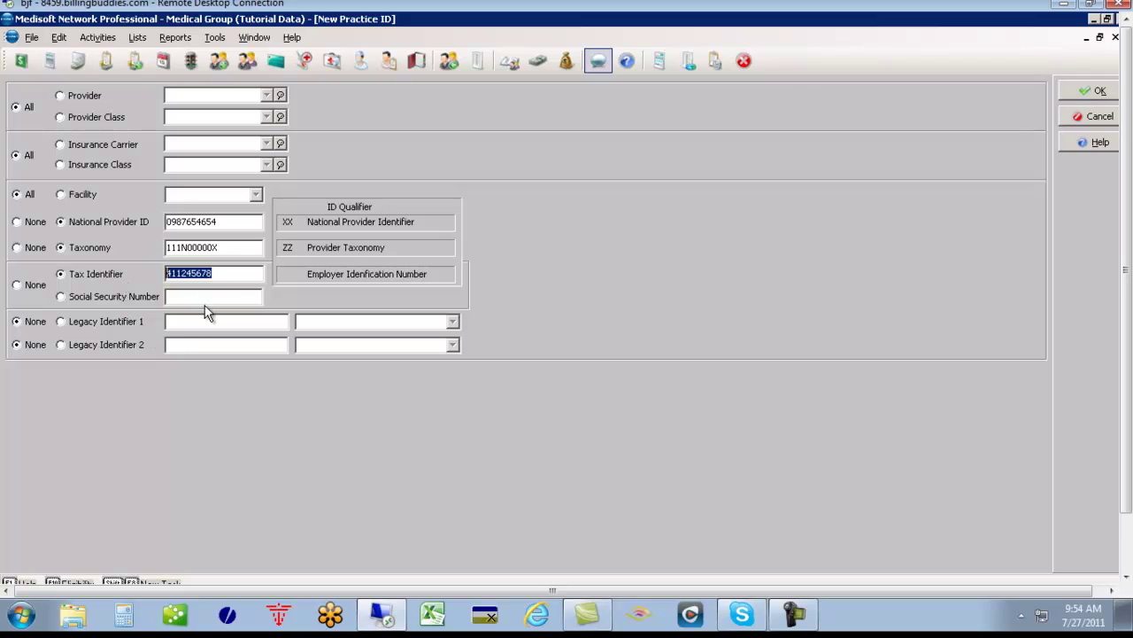
# - Leave Legacy Identifier 1 at None and save the new practice ID entry
pyautogui.click(66, 324)
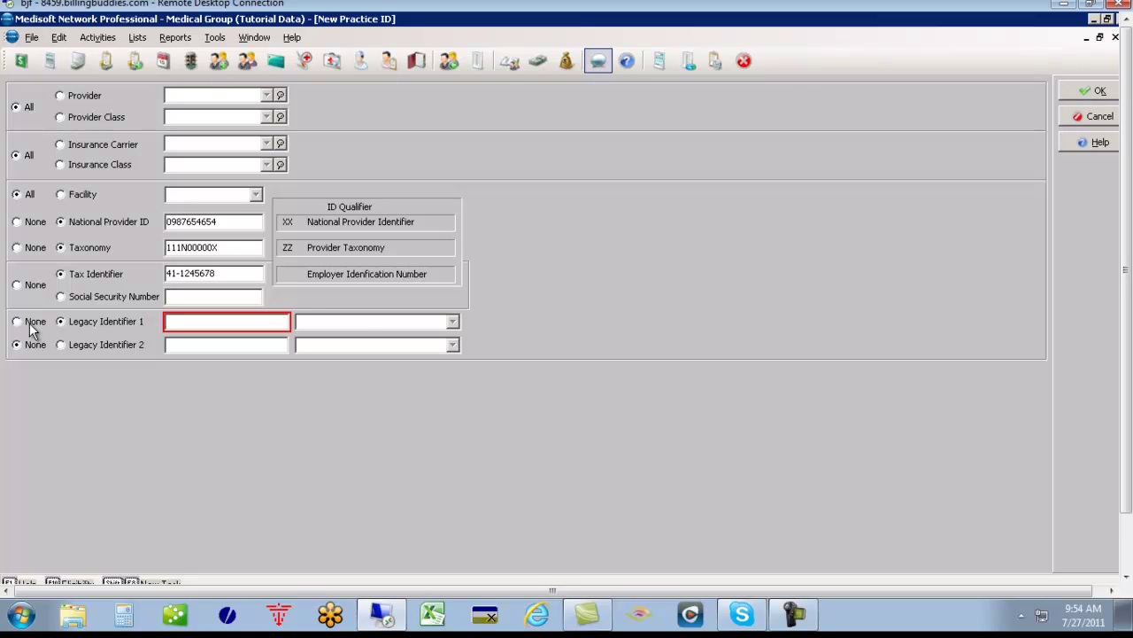
pyautogui.click(31, 324)
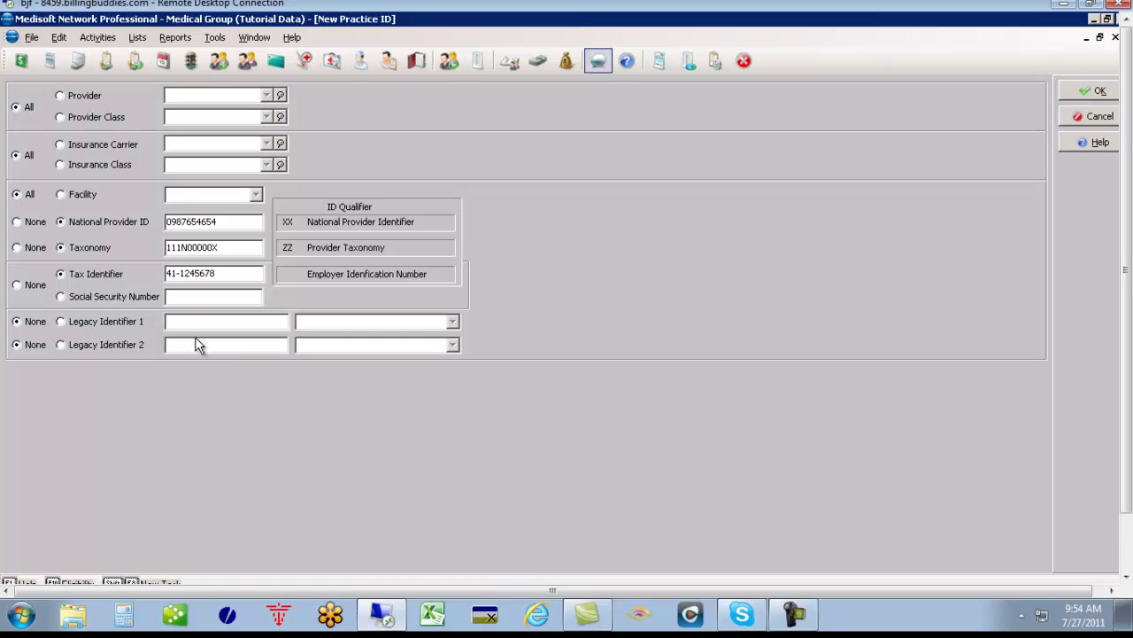
pyautogui.click(1091, 92)
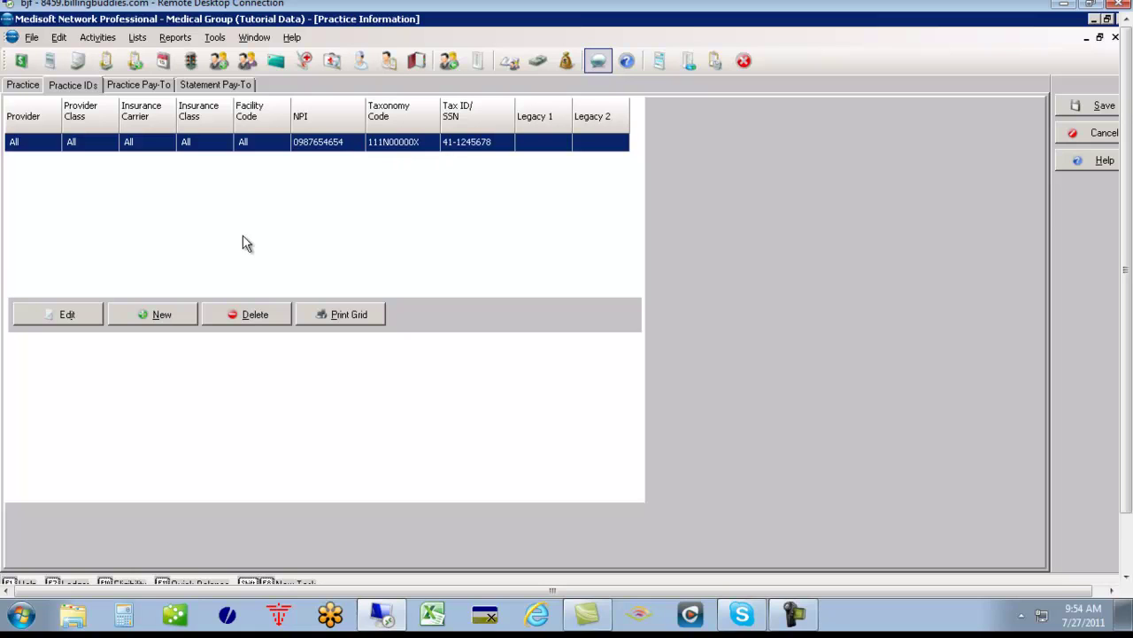
# - Start another practice ID limited to insurance carrier MED00 (Medicaid)
pyautogui.click(149, 317)
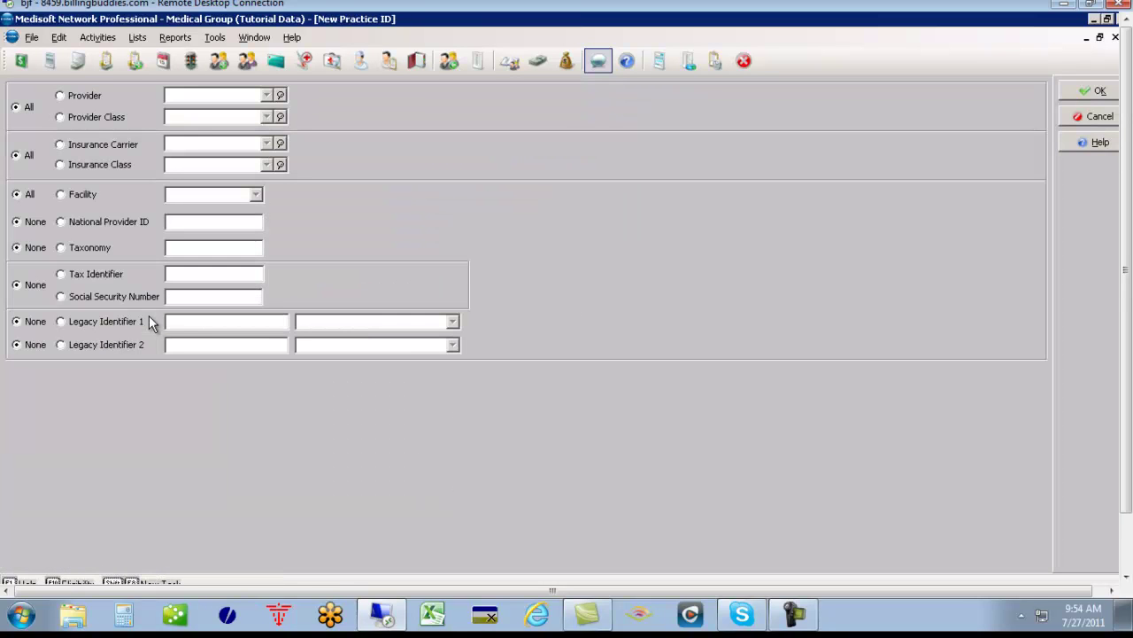
pyautogui.click(61, 145)
pyautogui.click(266, 143)
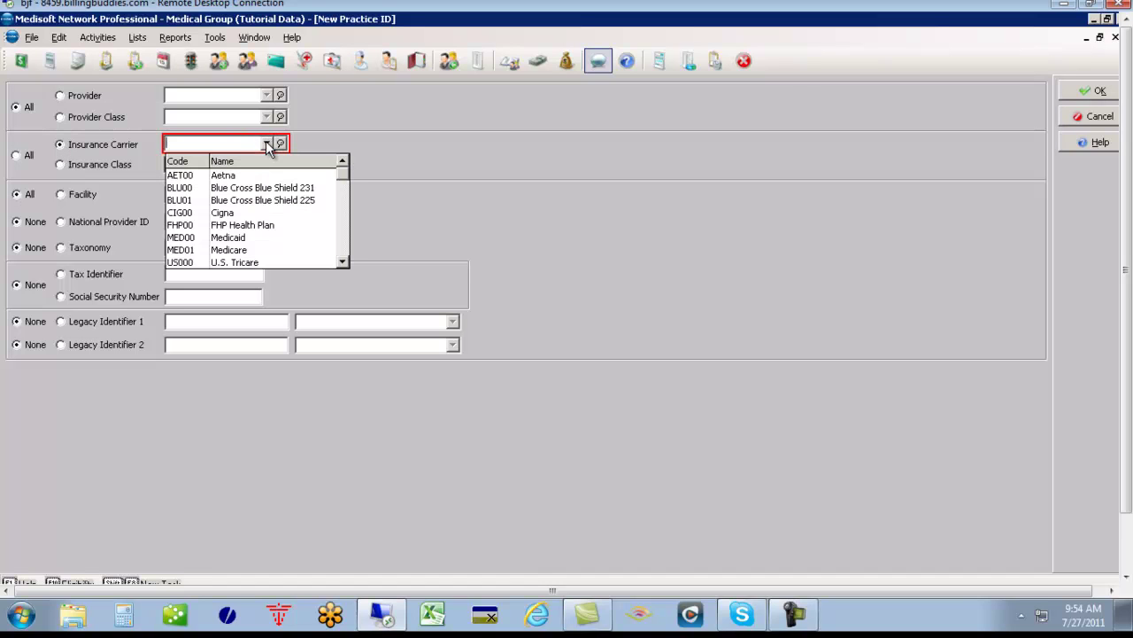
pyautogui.click(255, 237)
pyautogui.click(111, 221)
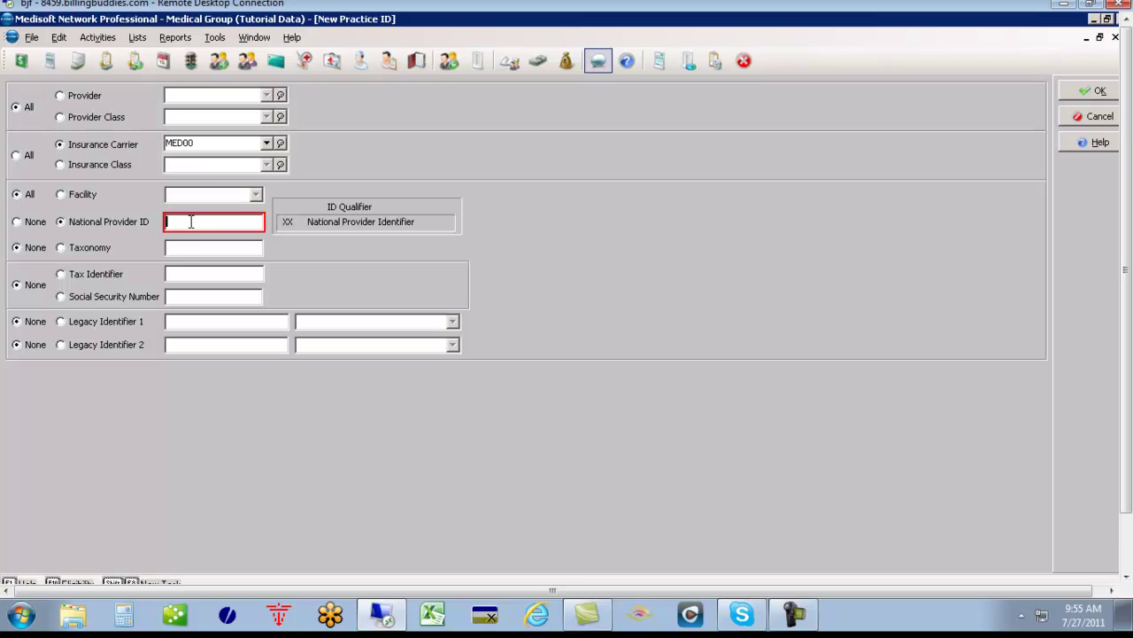
pyautogui.write('2221456456')
pyautogui.click(150, 250)
pyautogui.write('111N0000')
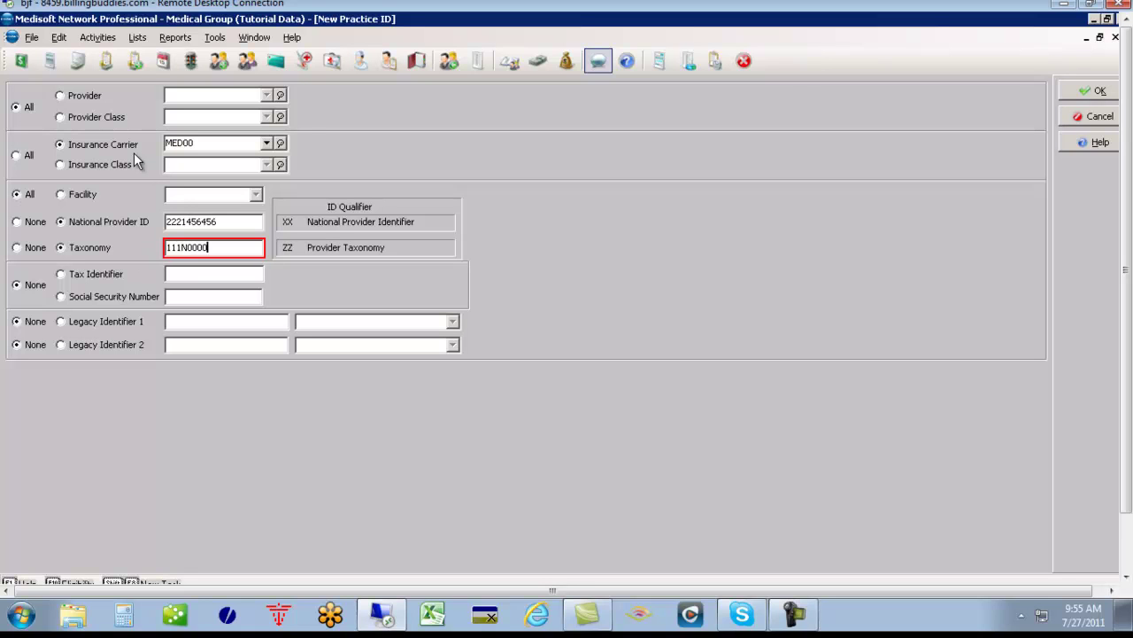
pyautogui.write('0X')
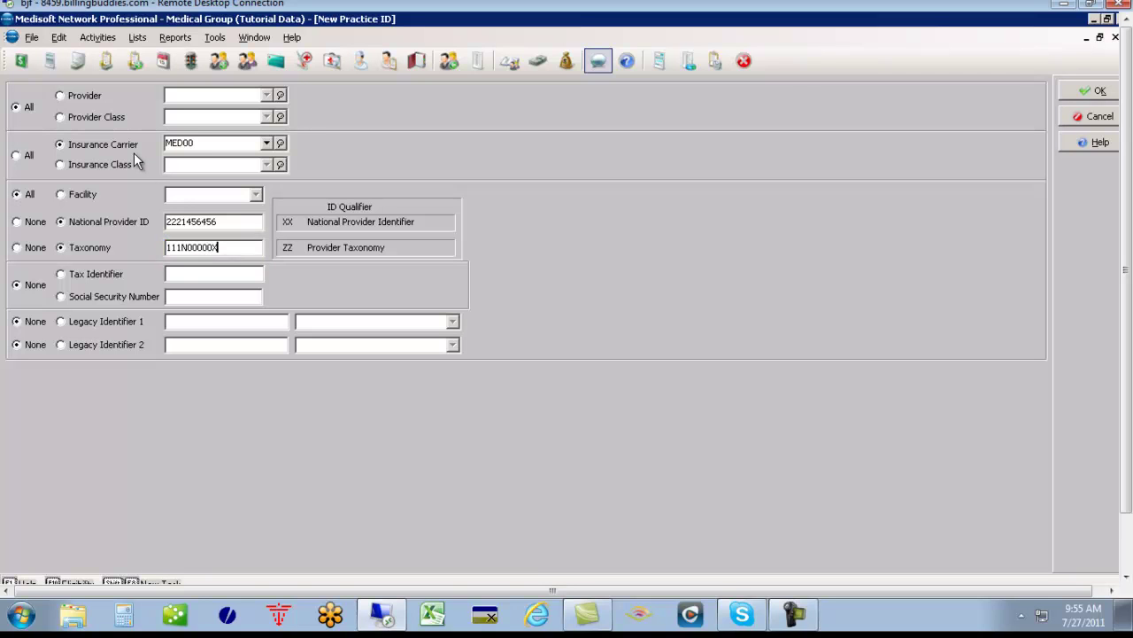
pyautogui.press('Tab')
pyautogui.click(80, 297)
pyautogui.write('472456789')
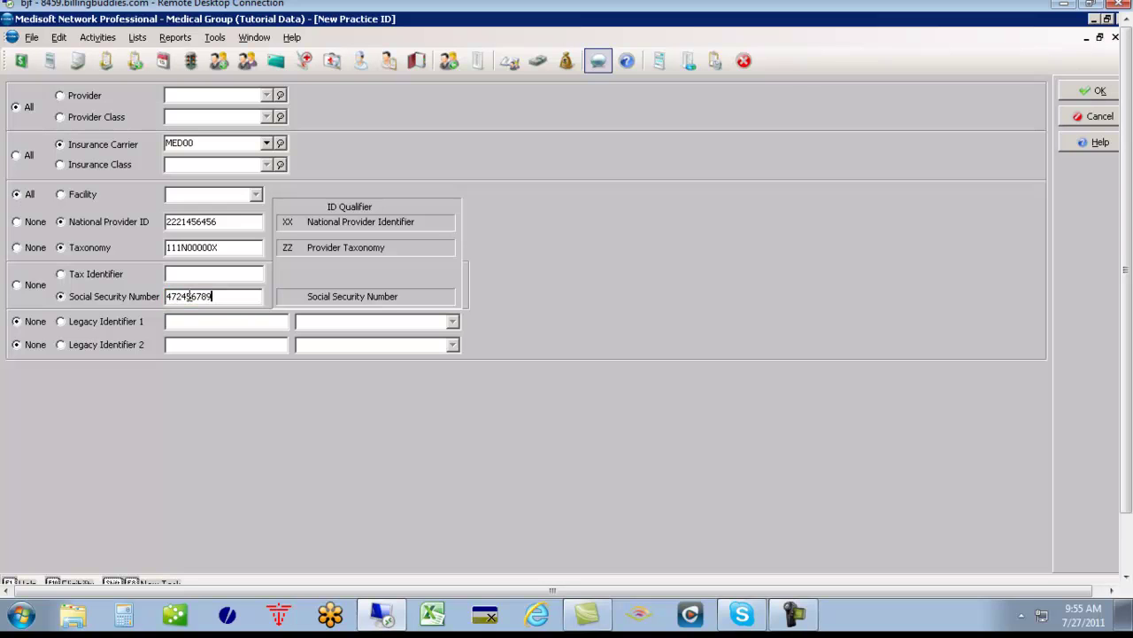
pyautogui.click(1094, 90)
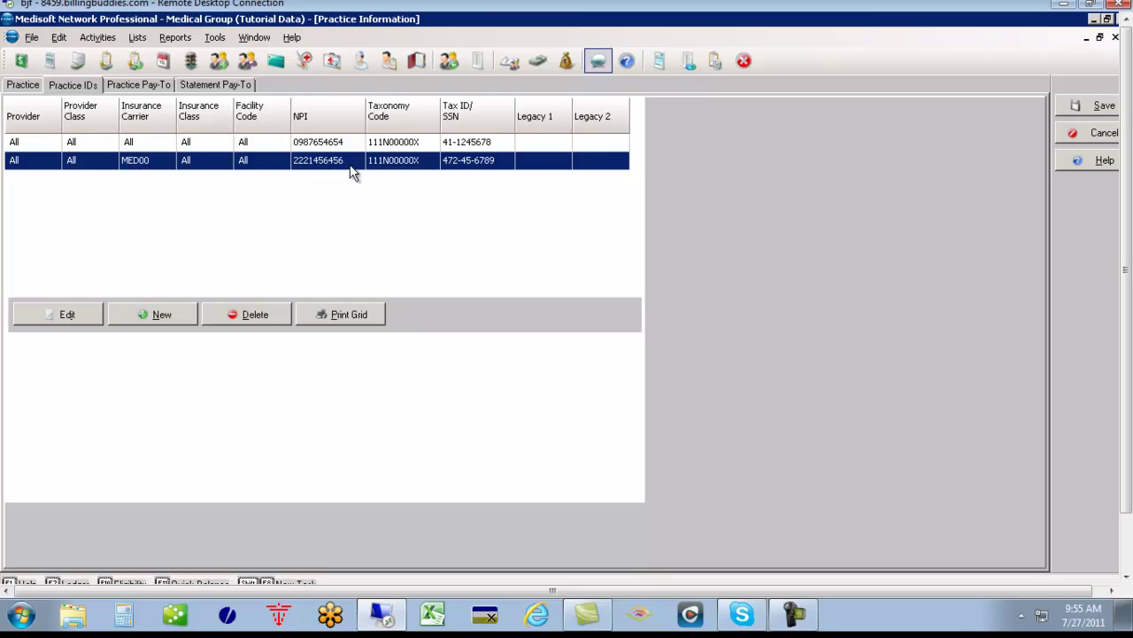
# - Save and close the Practice Information window
pyautogui.click(31, 37)
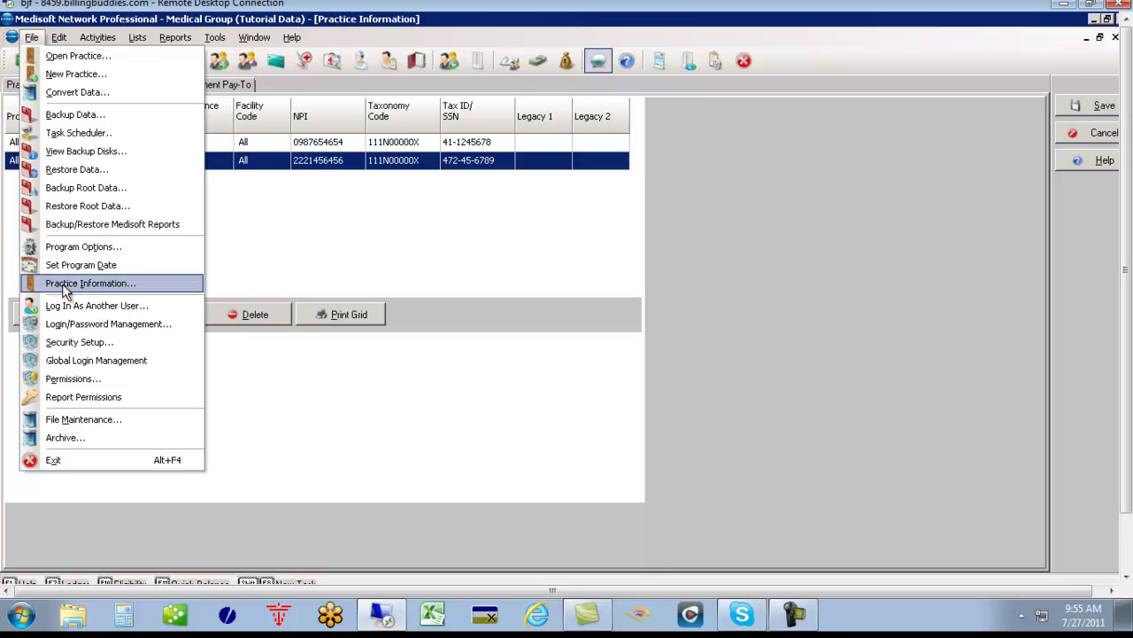
pyautogui.click(886, 235)
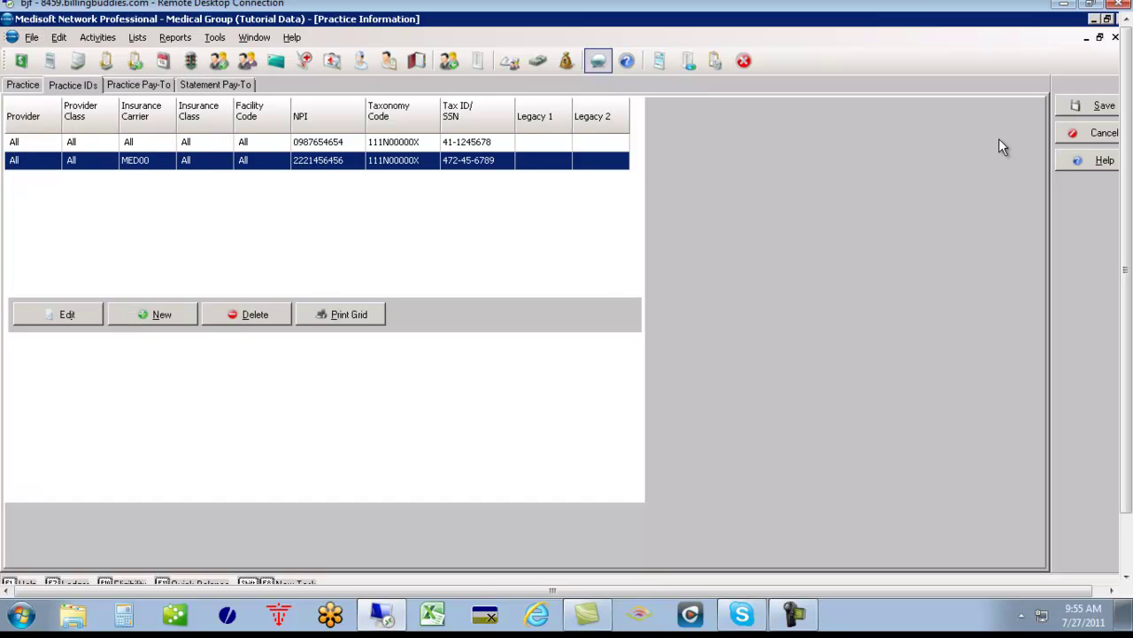
pyautogui.click(1118, 106)
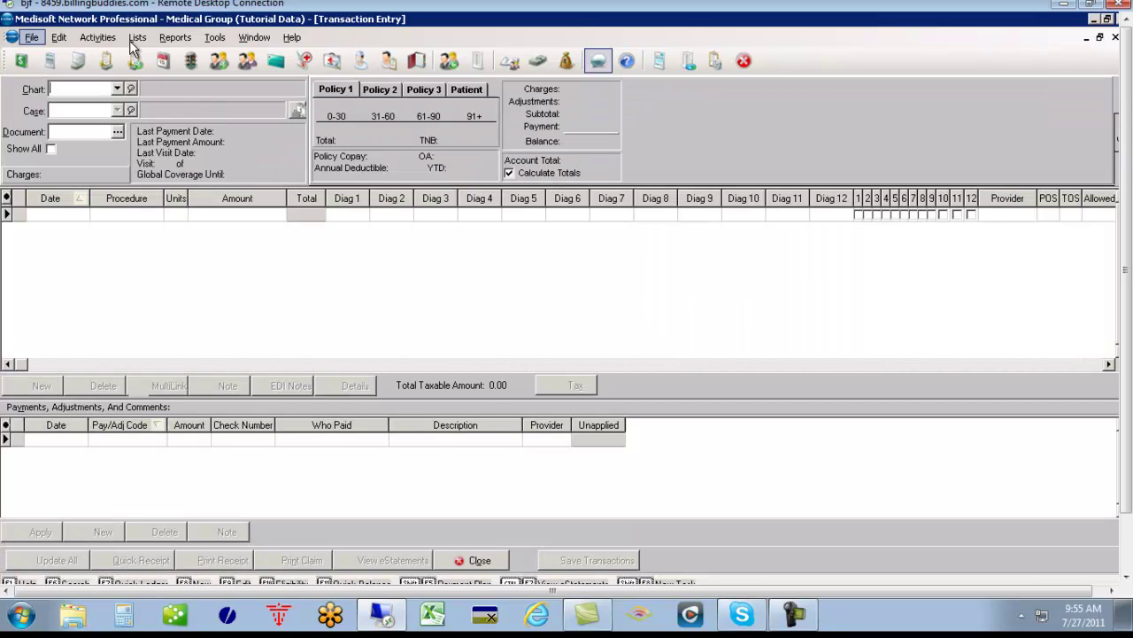
# - Open provider JM's record from Lists > Provider > Providers
pyautogui.click(137, 39)
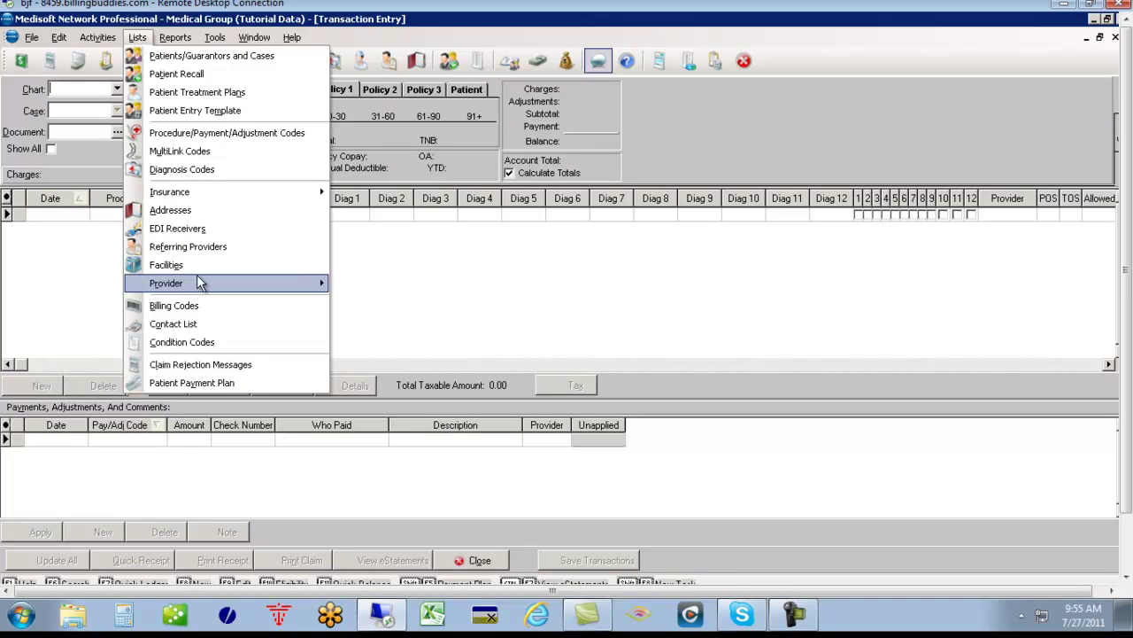
pyautogui.moveTo(196, 282)
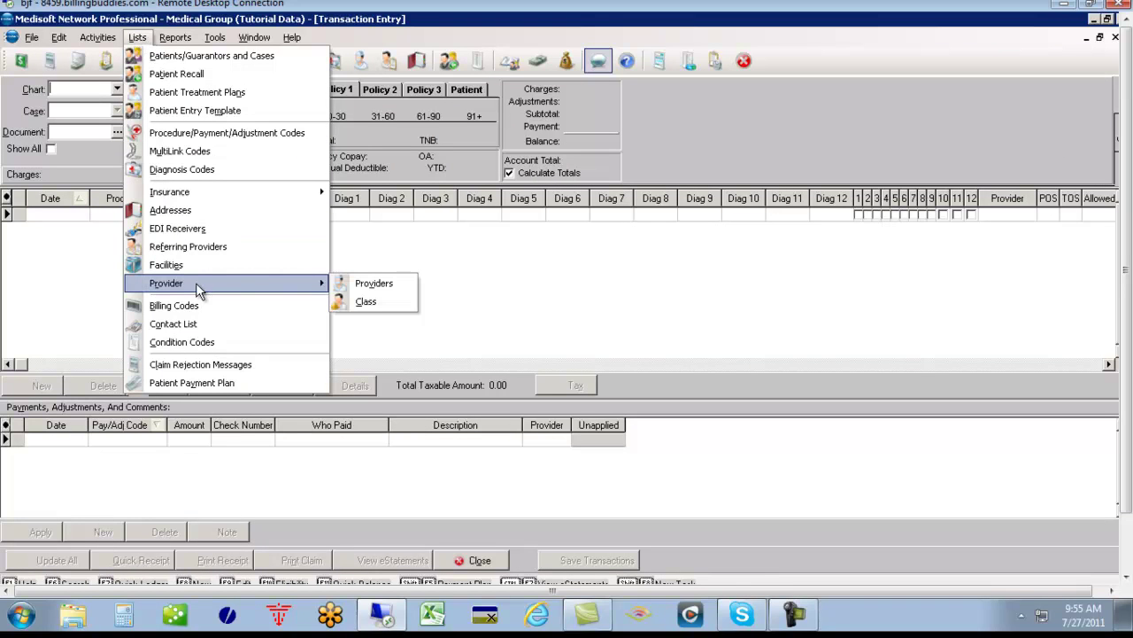
pyautogui.click(348, 284)
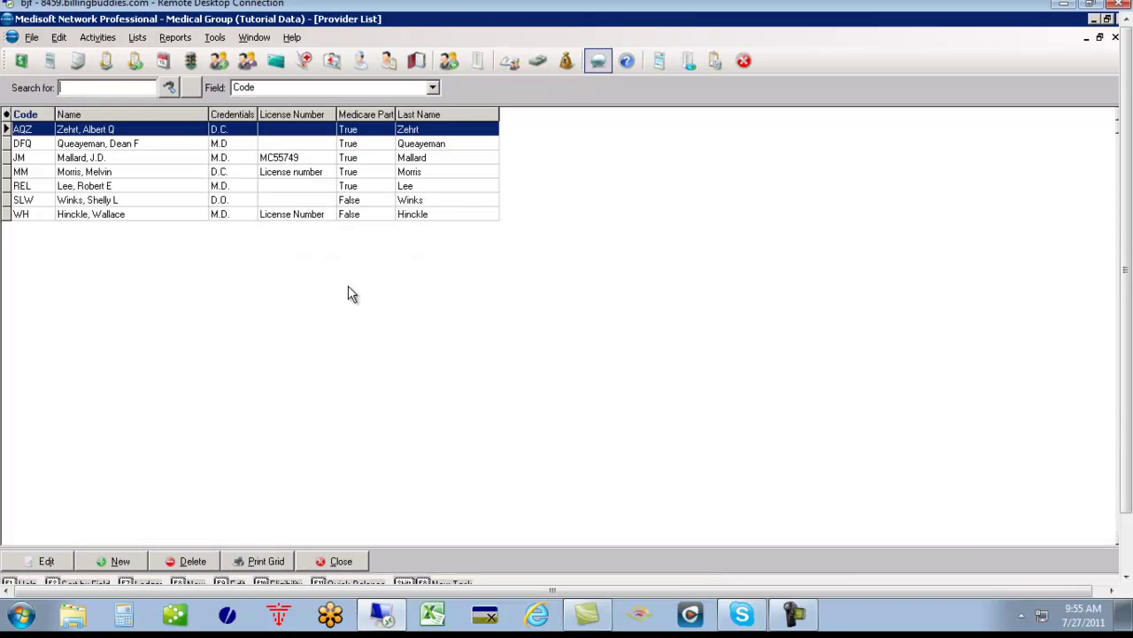
pyautogui.click(85, 162)
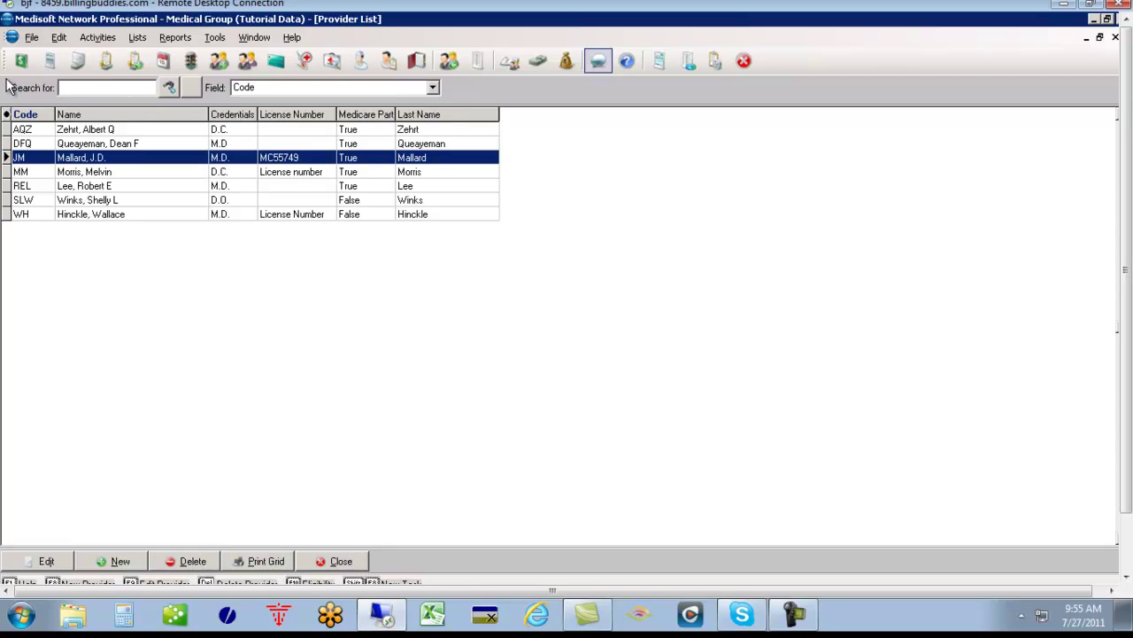
pyautogui.doubleClick(51, 157)
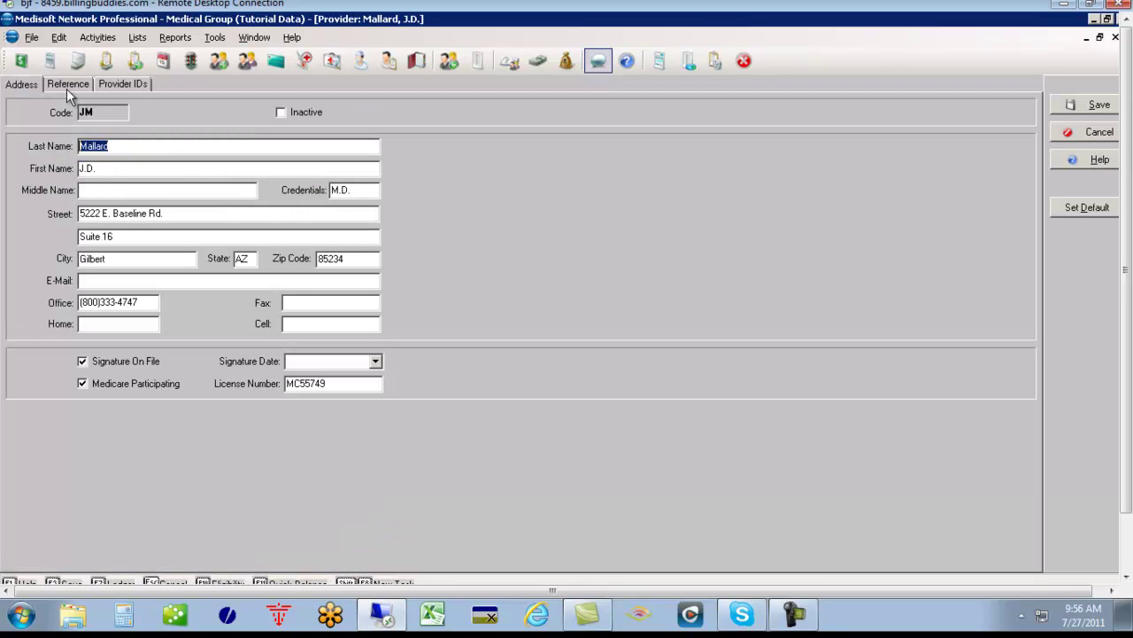
# - Show JM's Provider IDs tab and compare the MED01 row with the all-carriers row
pyautogui.click(119, 85)
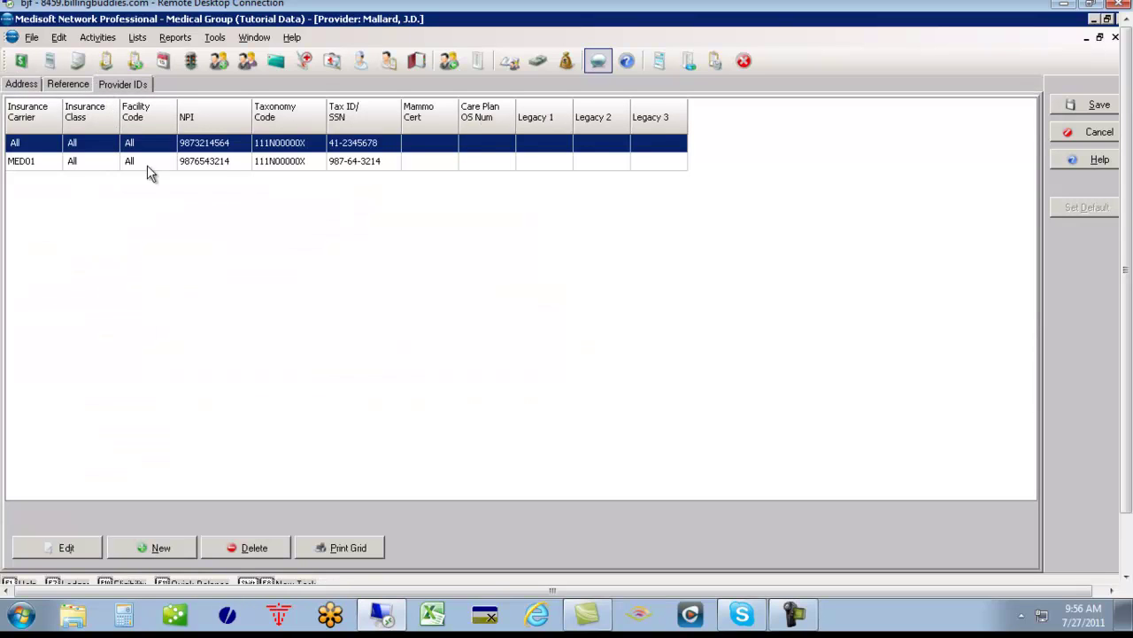
pyautogui.click(31, 173)
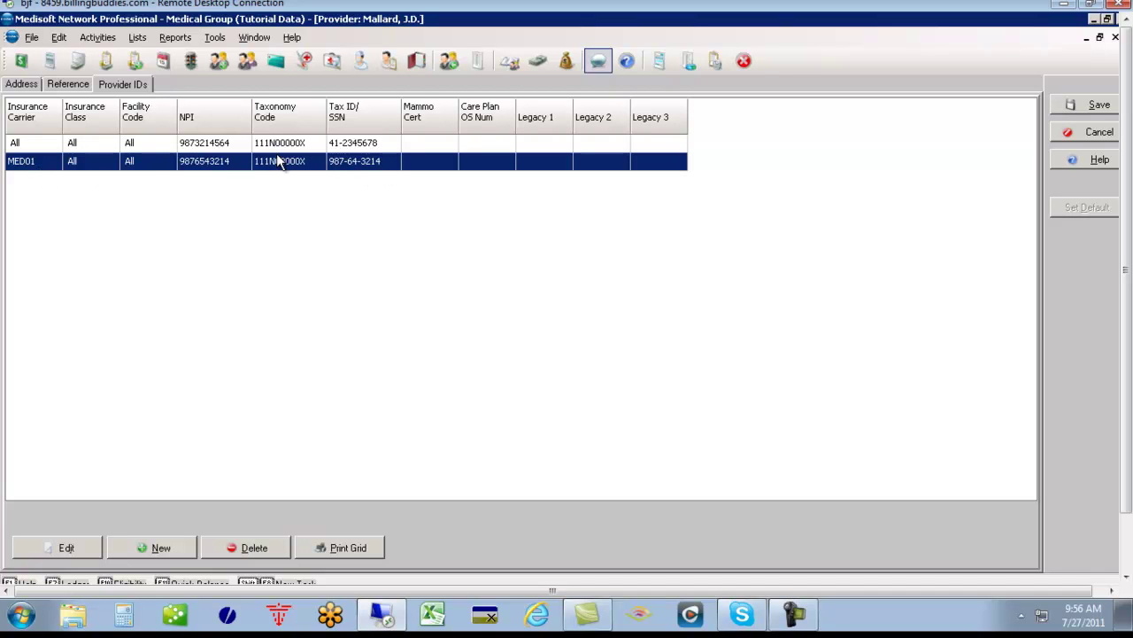
pyautogui.click(60, 144)
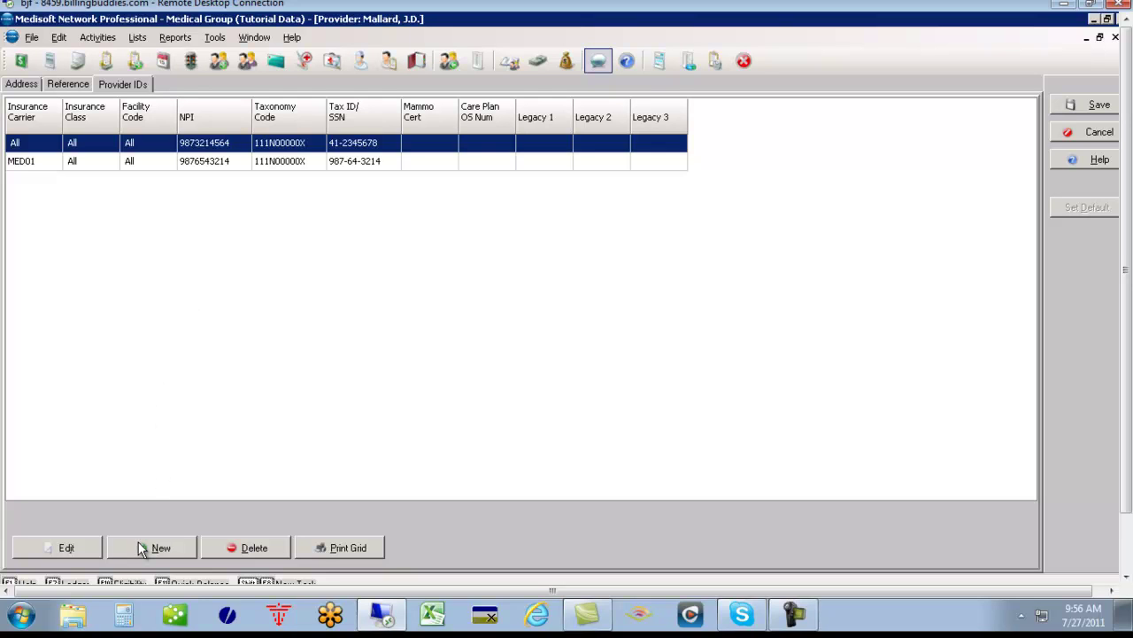
pyautogui.doubleClick(153, 148)
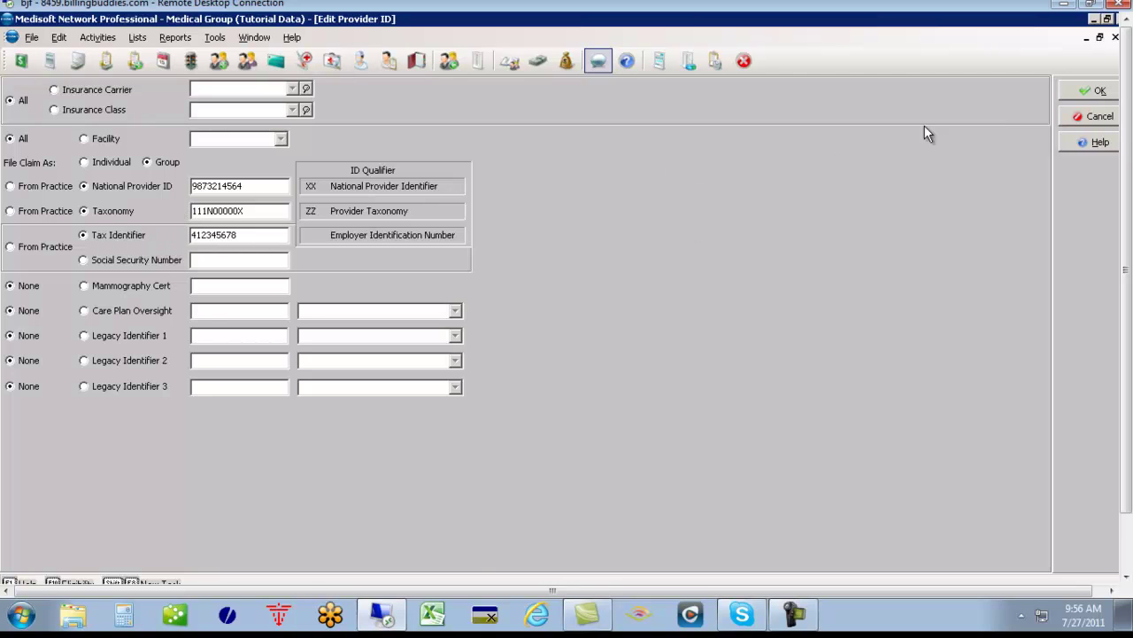
pyautogui.click(1089, 90)
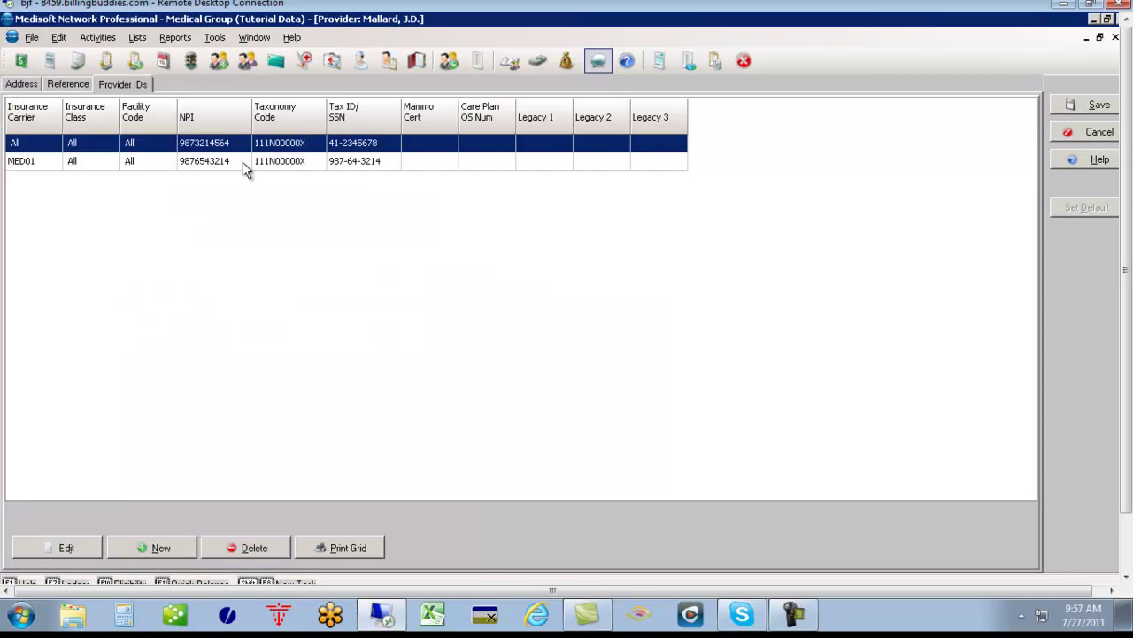
# - Keep Medicare MED01 as the carrier on the provider's ID entry, confirm it, and select the all-carriers row
pyautogui.click(246, 165)
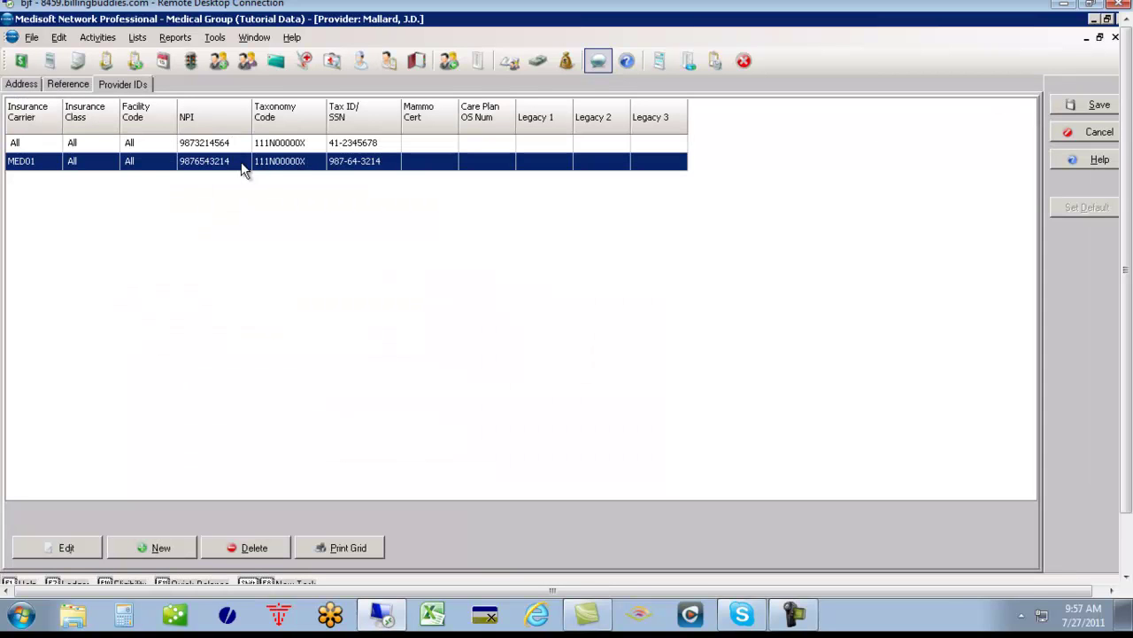
pyautogui.doubleClick(32, 169)
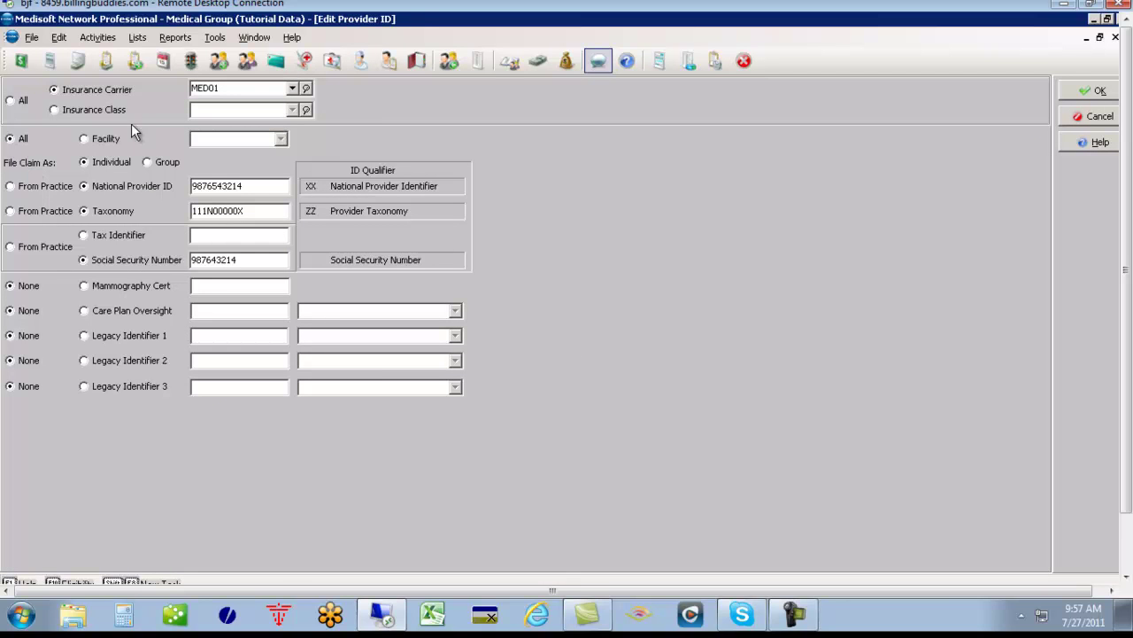
pyautogui.click(291, 88)
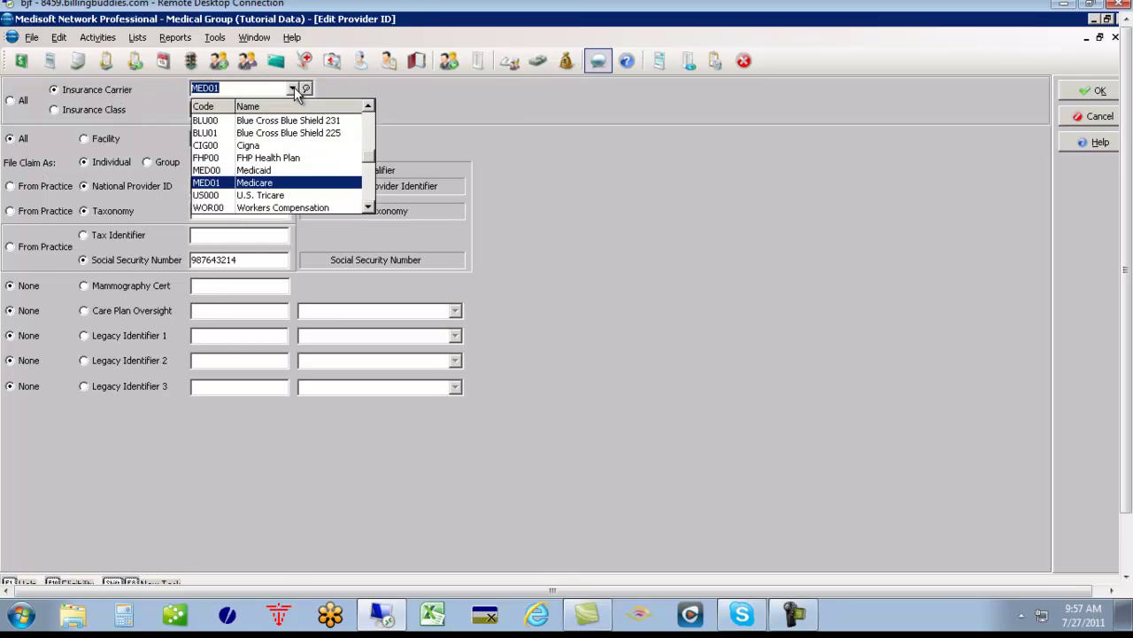
pyautogui.click(402, 116)
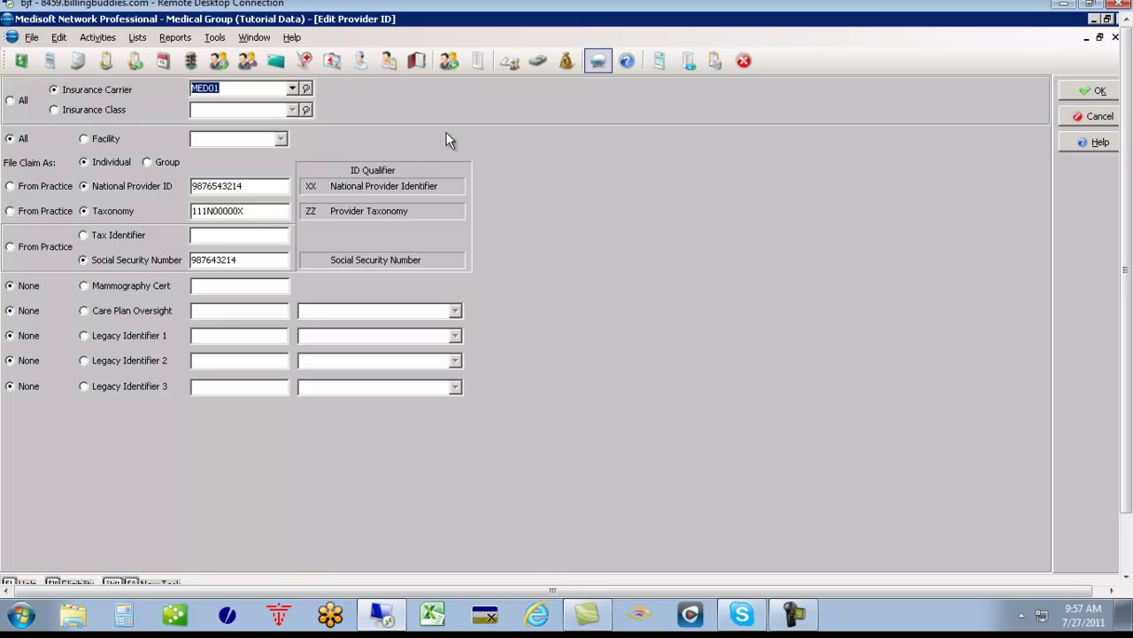
pyautogui.click(1075, 98)
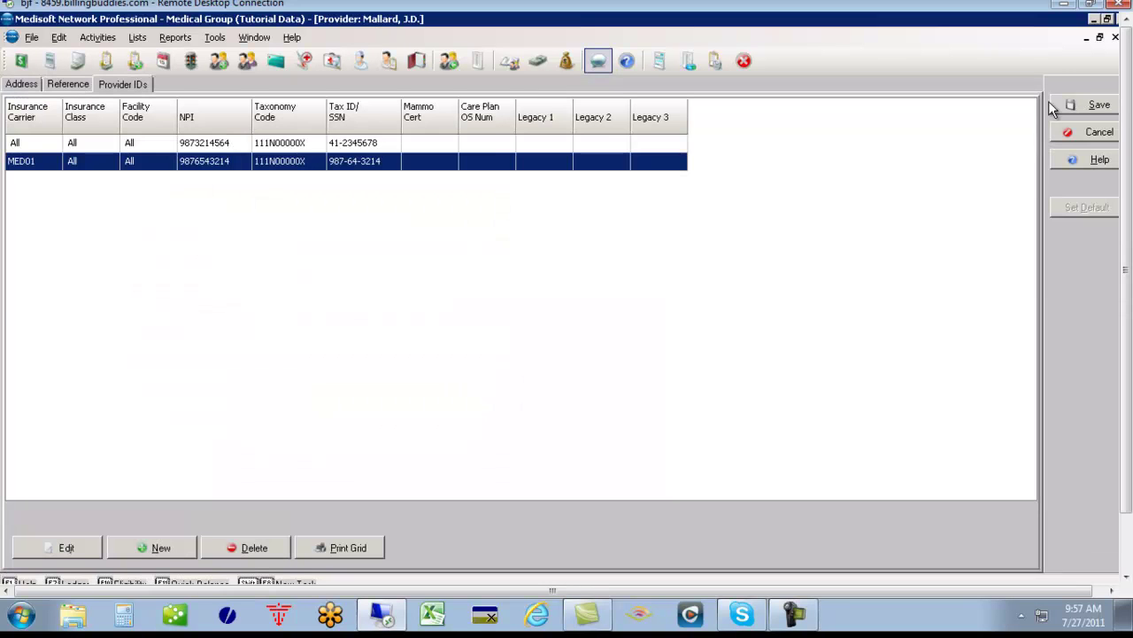
pyautogui.click(289, 145)
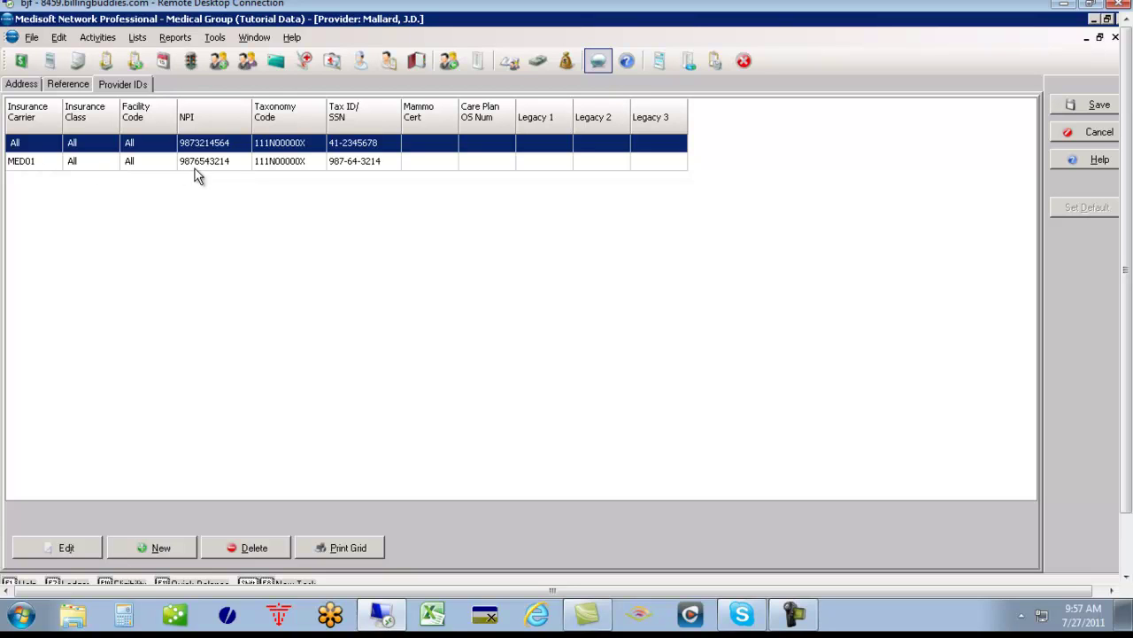
# - Save the provider record and open the Referring Provider List showing BRO00, CAR00 and others
pyautogui.click(1098, 105)
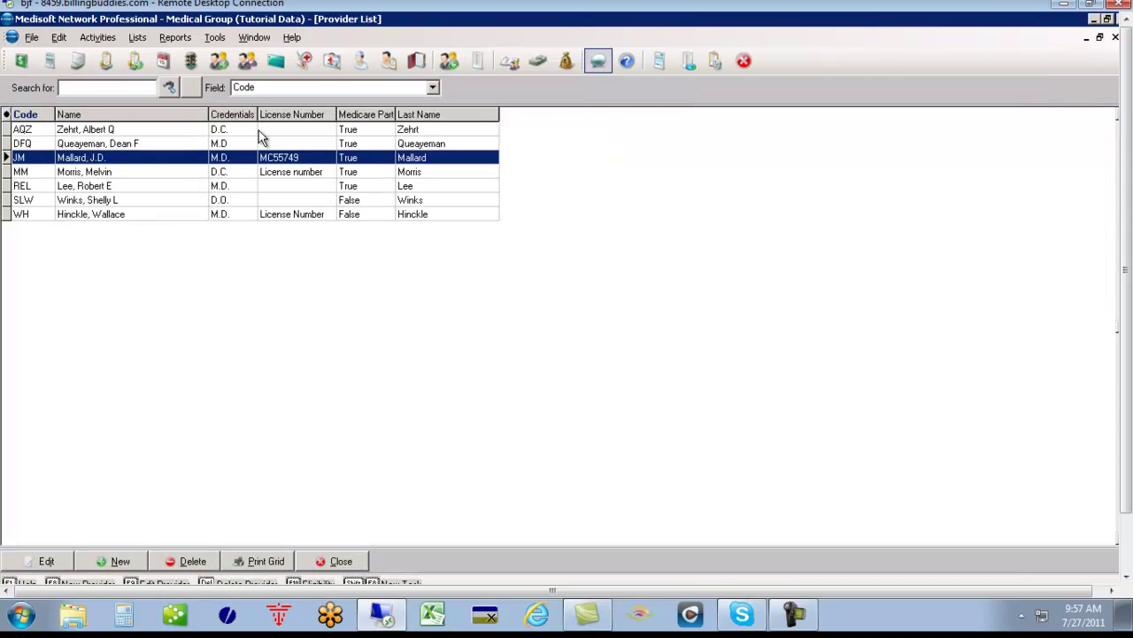
pyautogui.click(137, 40)
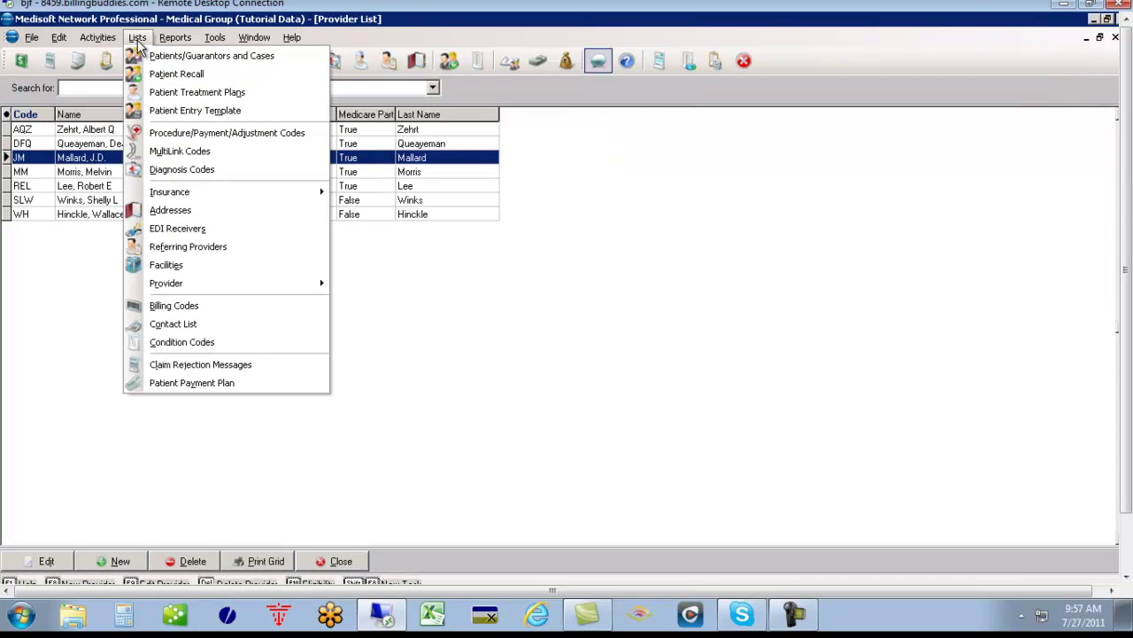
pyautogui.click(167, 252)
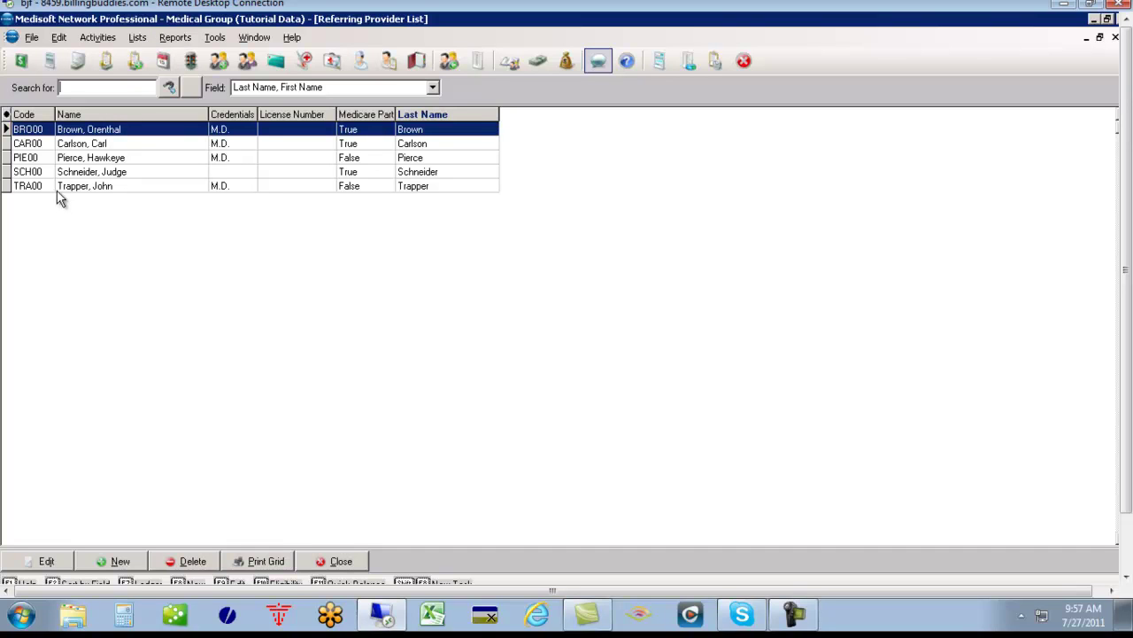
pyautogui.doubleClick(65, 131)
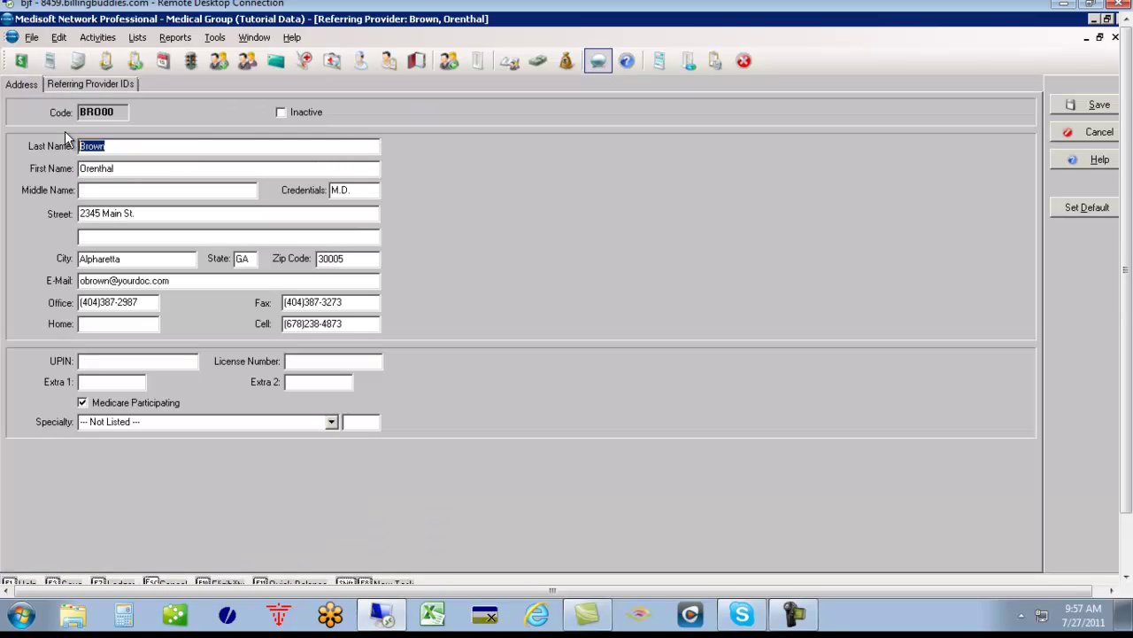
pyautogui.click(82, 82)
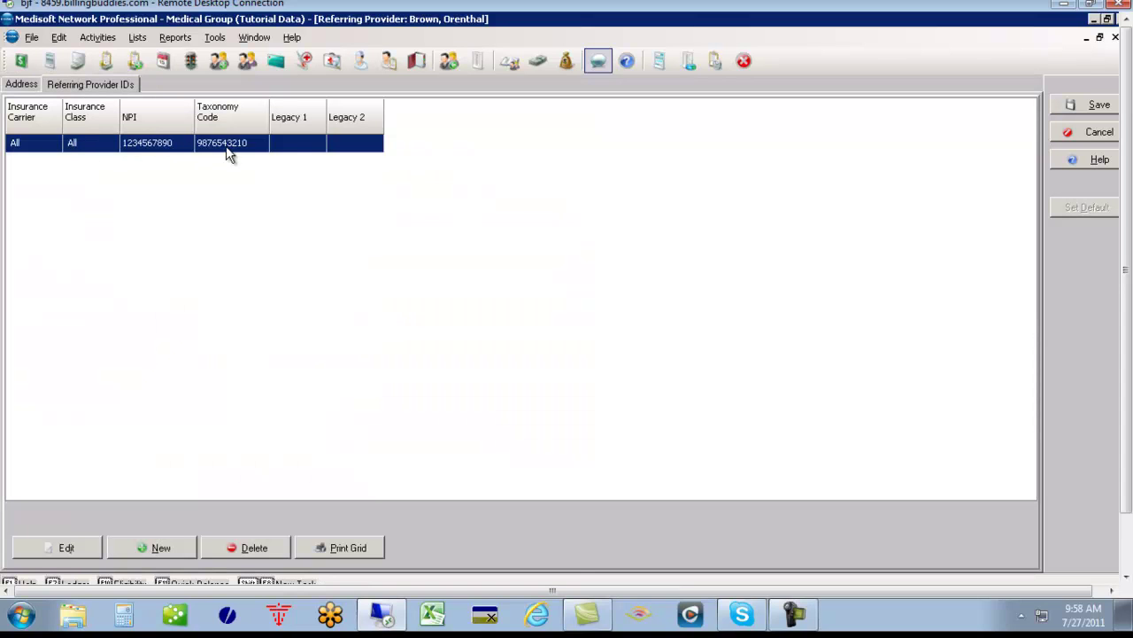
pyautogui.click(70, 547)
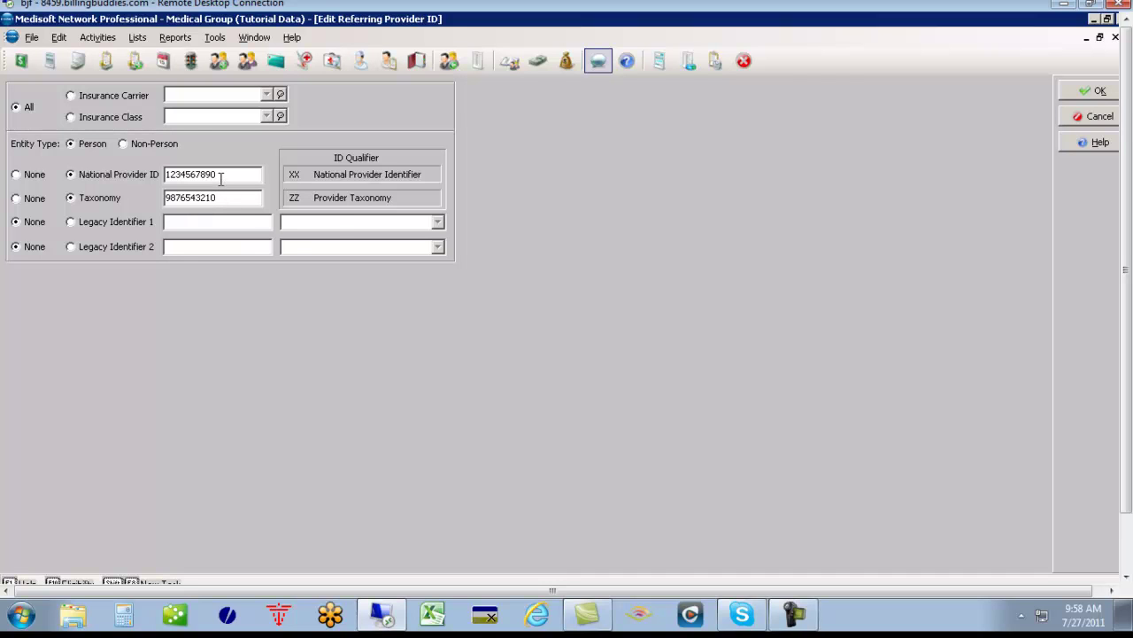
pyautogui.click(1070, 122)
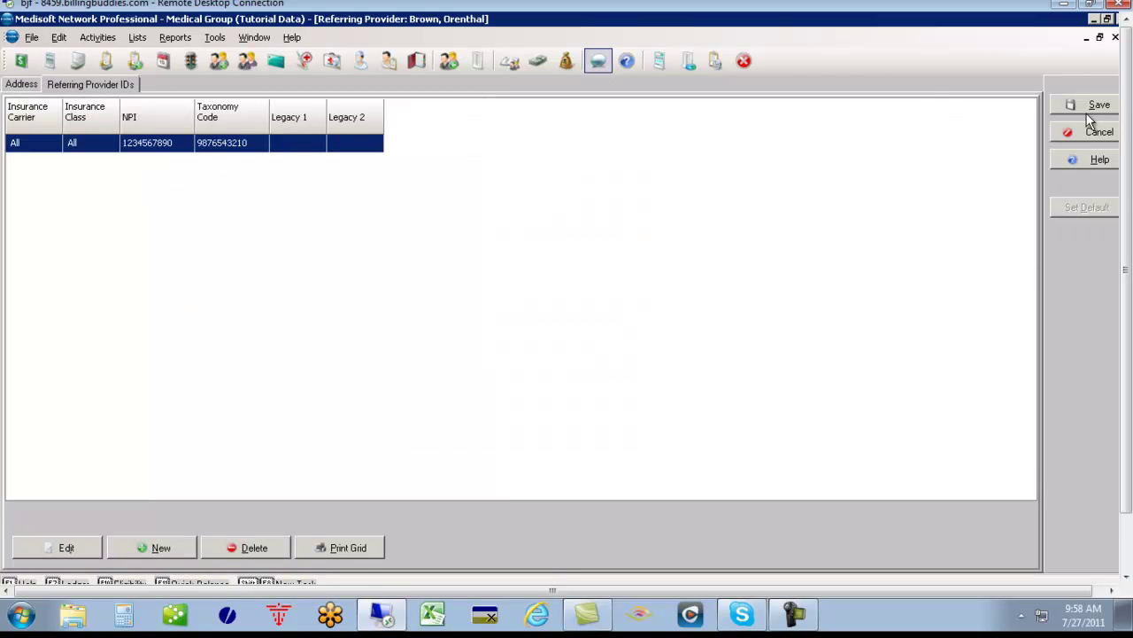
pyautogui.click(1089, 118)
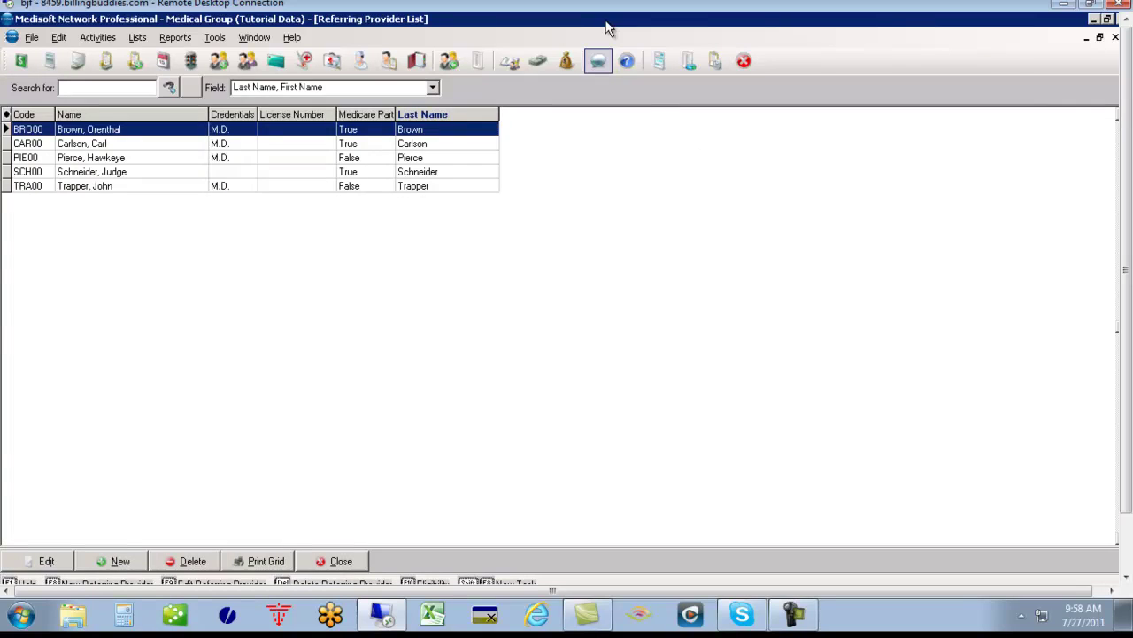
pyautogui.click(134, 38)
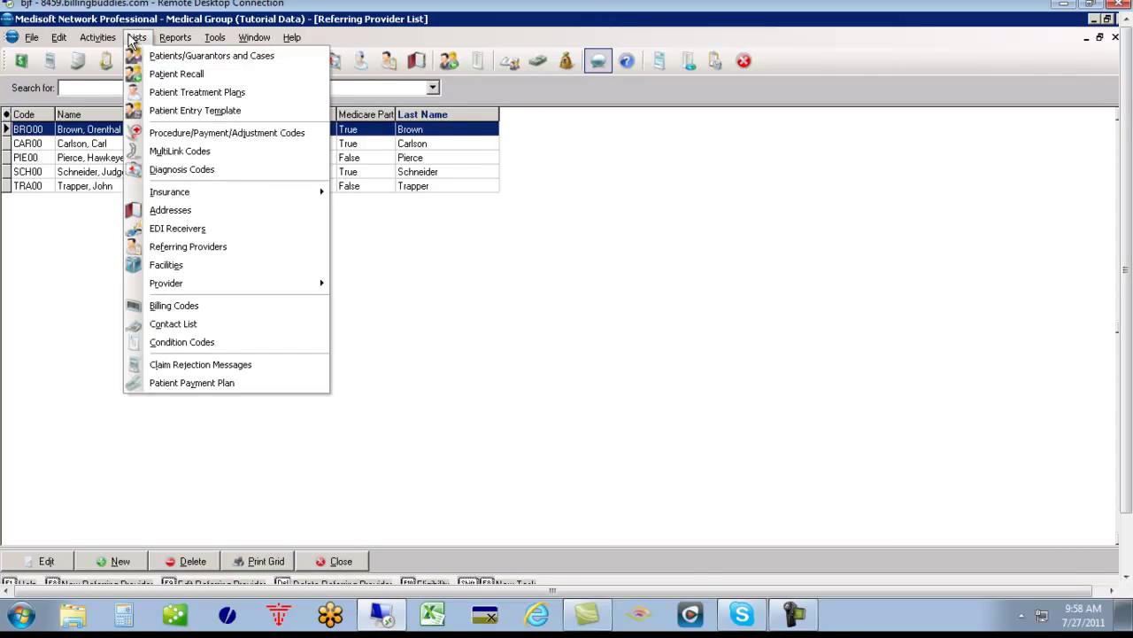
pyautogui.click(186, 265)
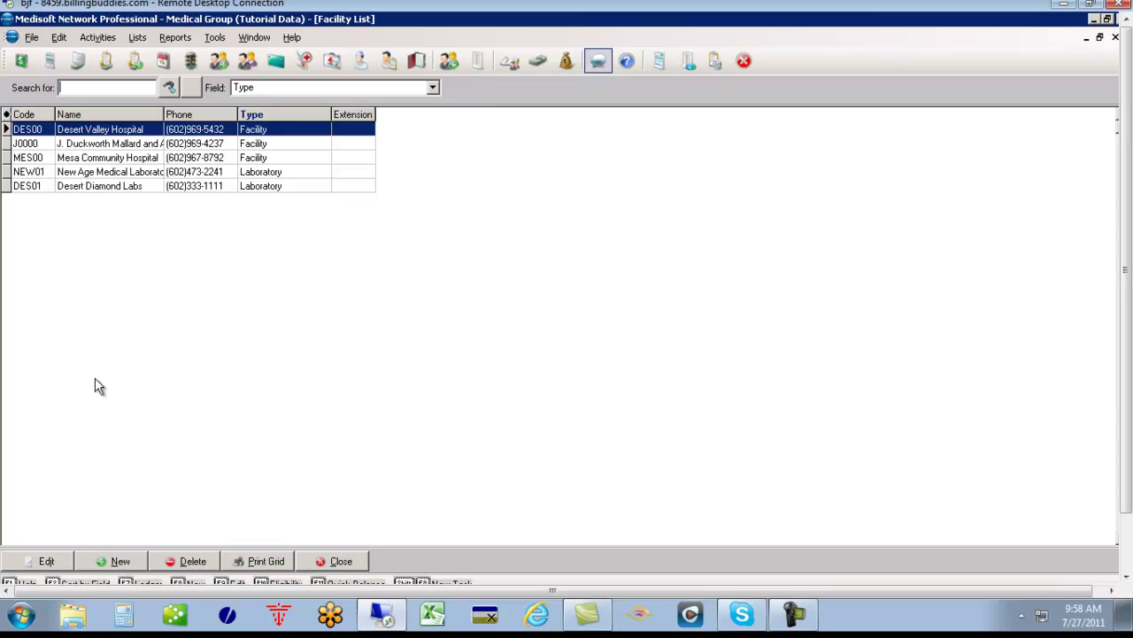
pyautogui.click(42, 562)
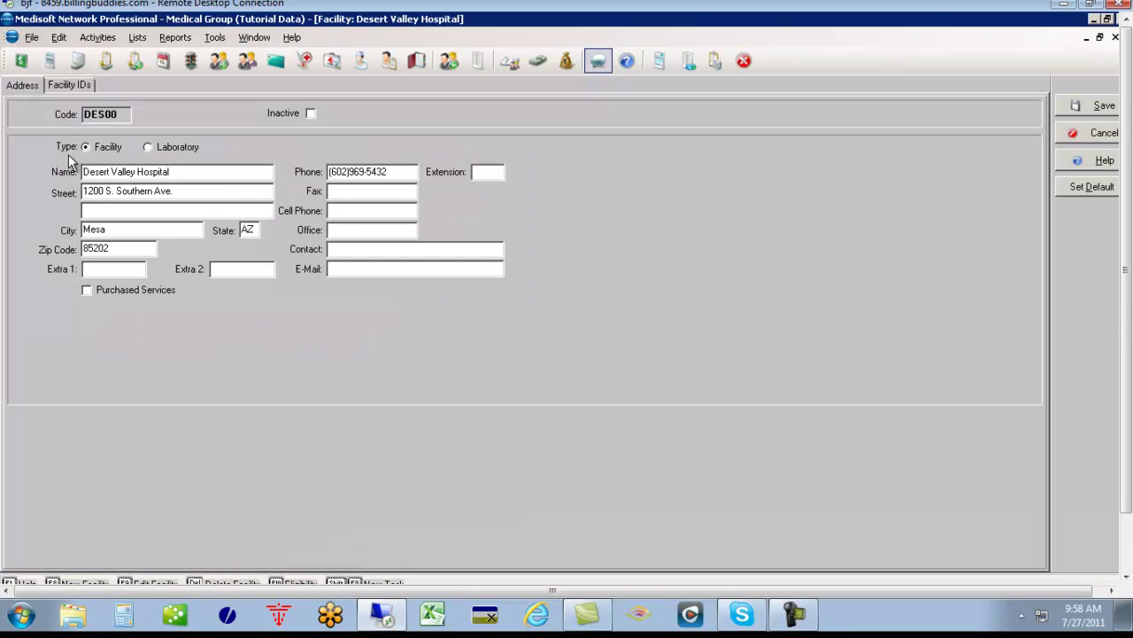
pyautogui.click(76, 84)
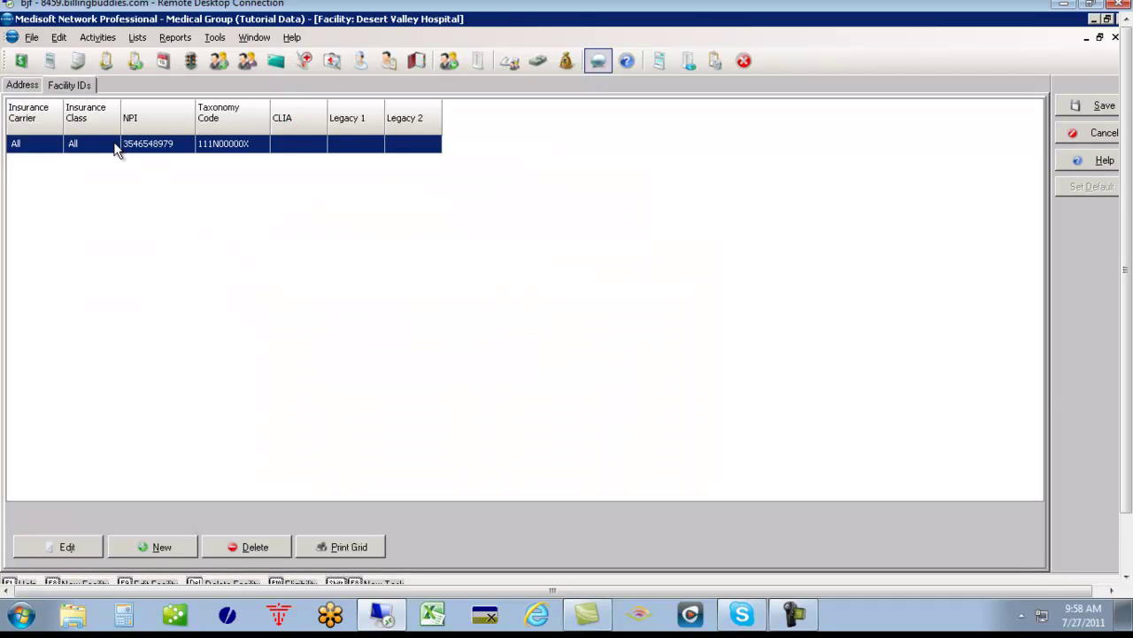
# - Edit Desert Valley Hospital's facility ID entry, keep the FA - Facility qualifier, and confirm it
pyautogui.click(79, 548)
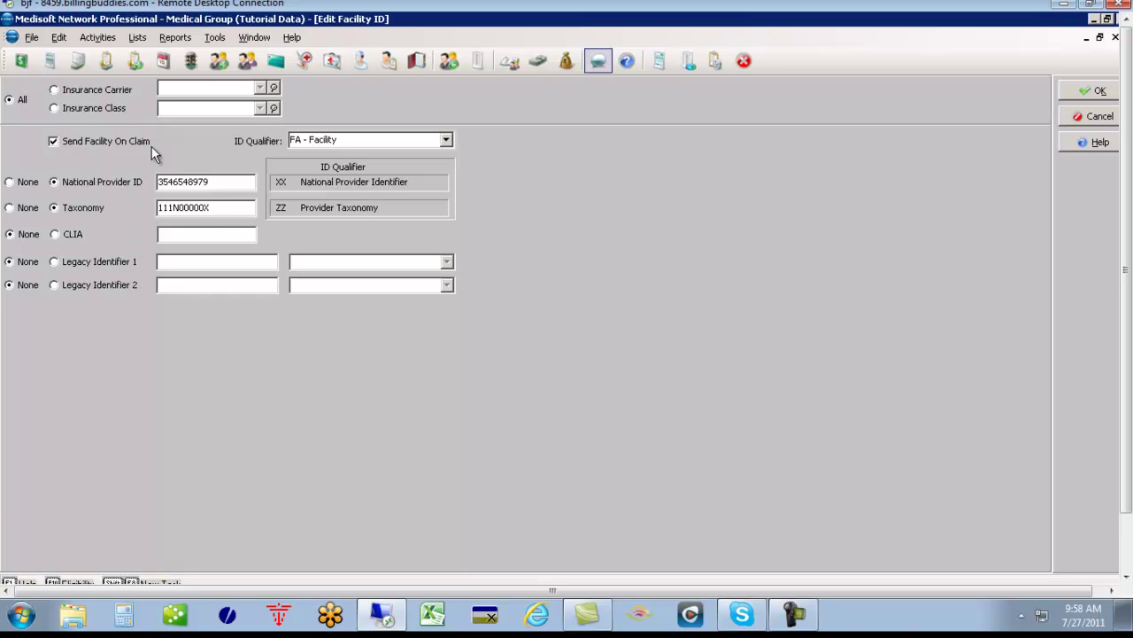
pyautogui.click(447, 141)
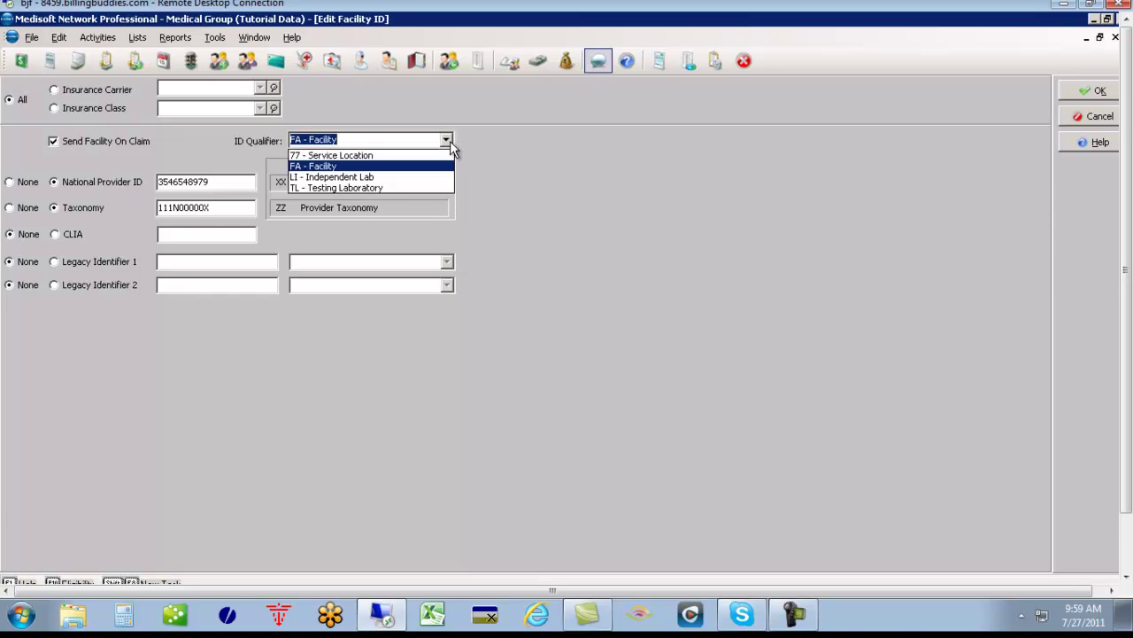
pyautogui.click(374, 164)
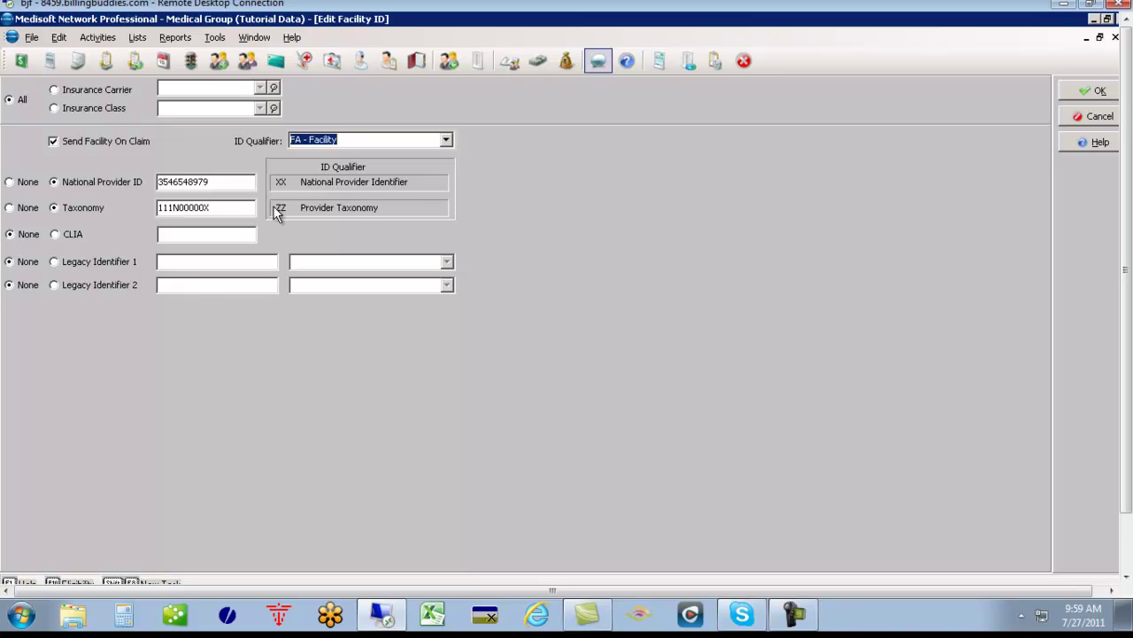
pyautogui.click(1091, 91)
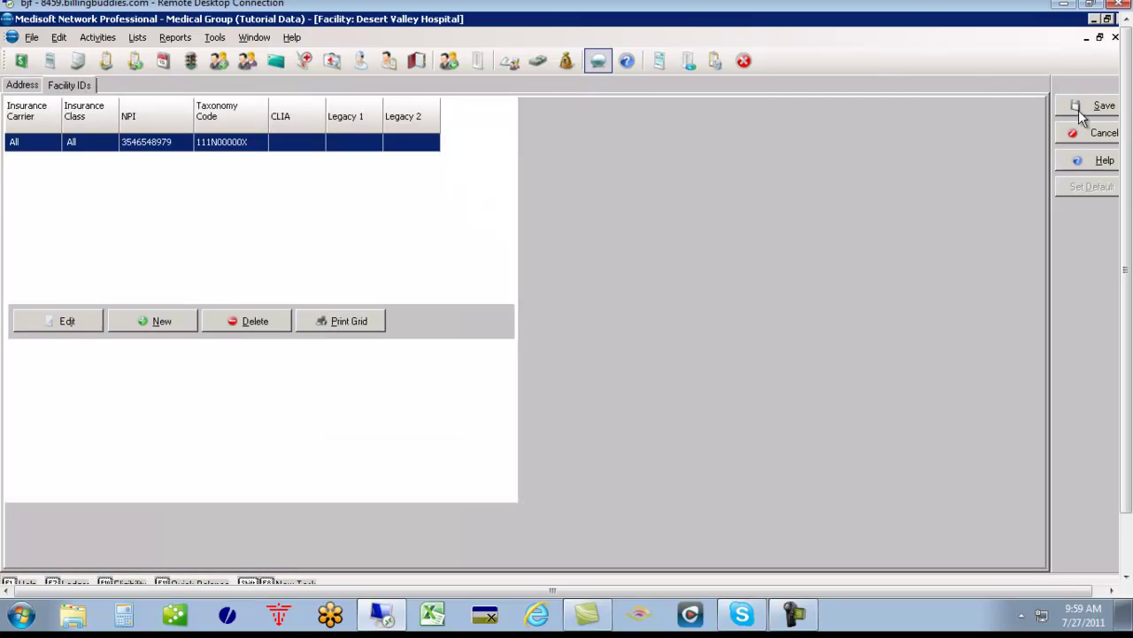
# - Save the facility and start a paper CMS - 1500 (Primary) claim print as a preview
pyautogui.click(1082, 109)
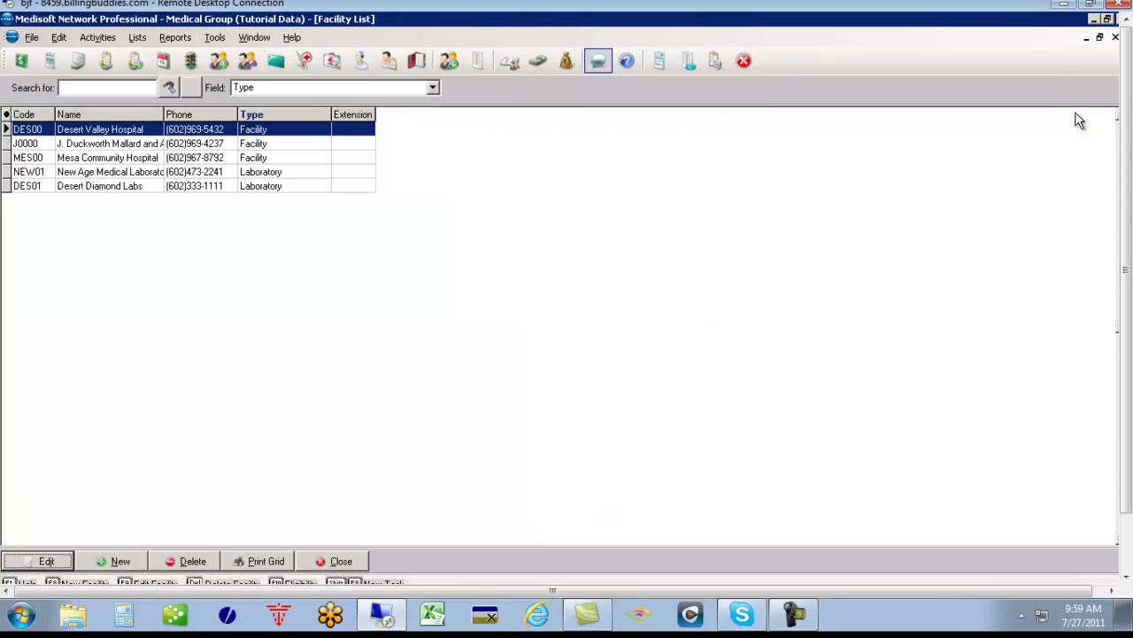
pyautogui.click(49, 59)
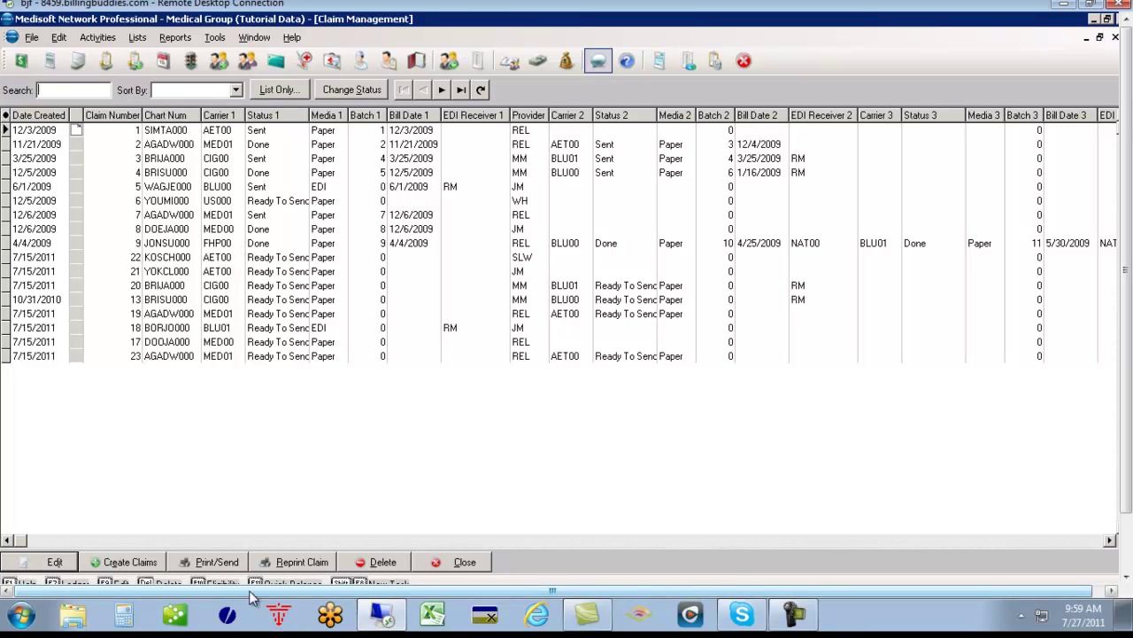
pyautogui.click(204, 563)
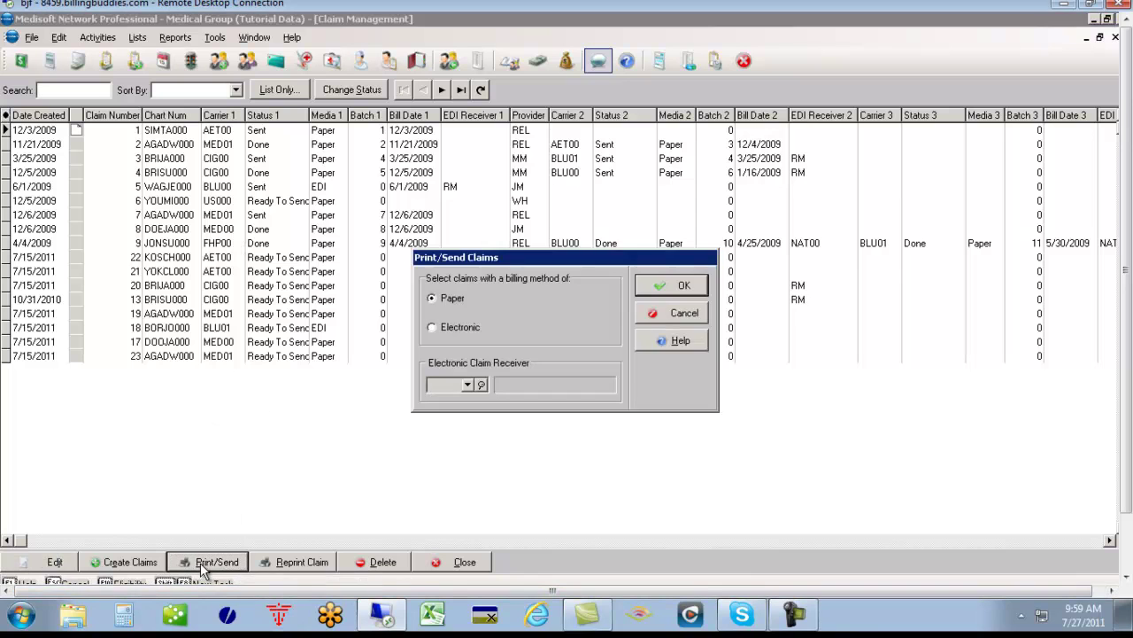
pyautogui.click(672, 284)
pyautogui.doubleClick(567, 245)
pyautogui.click(662, 298)
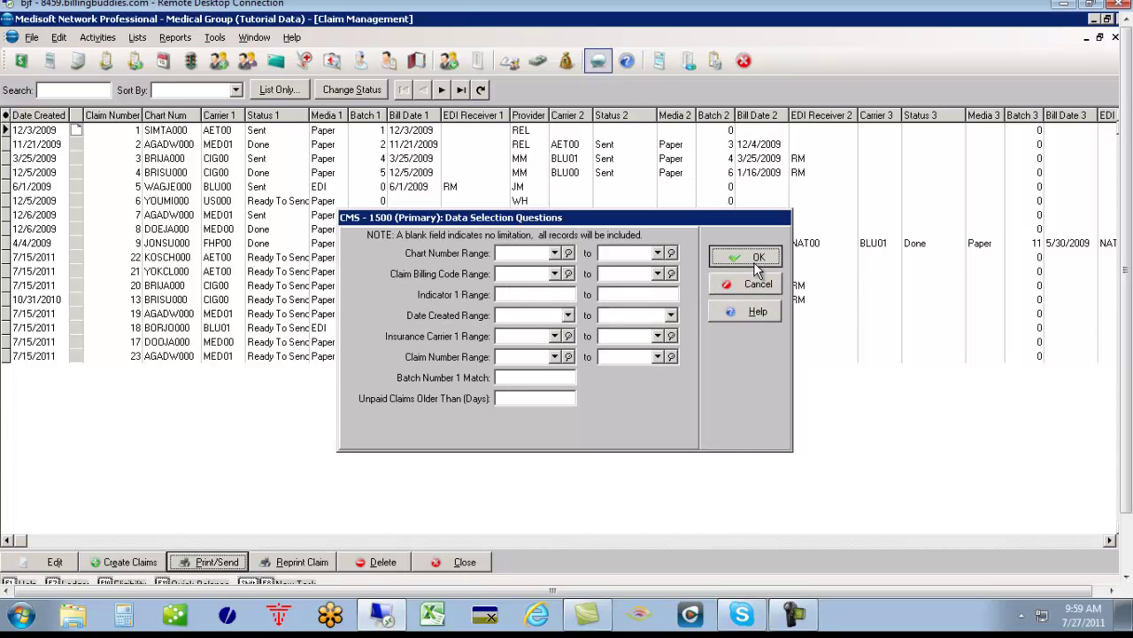
# - Generate the CMS-1500 preview for all claims, review the first two pages' IDs, then close it
pyautogui.click(758, 259)
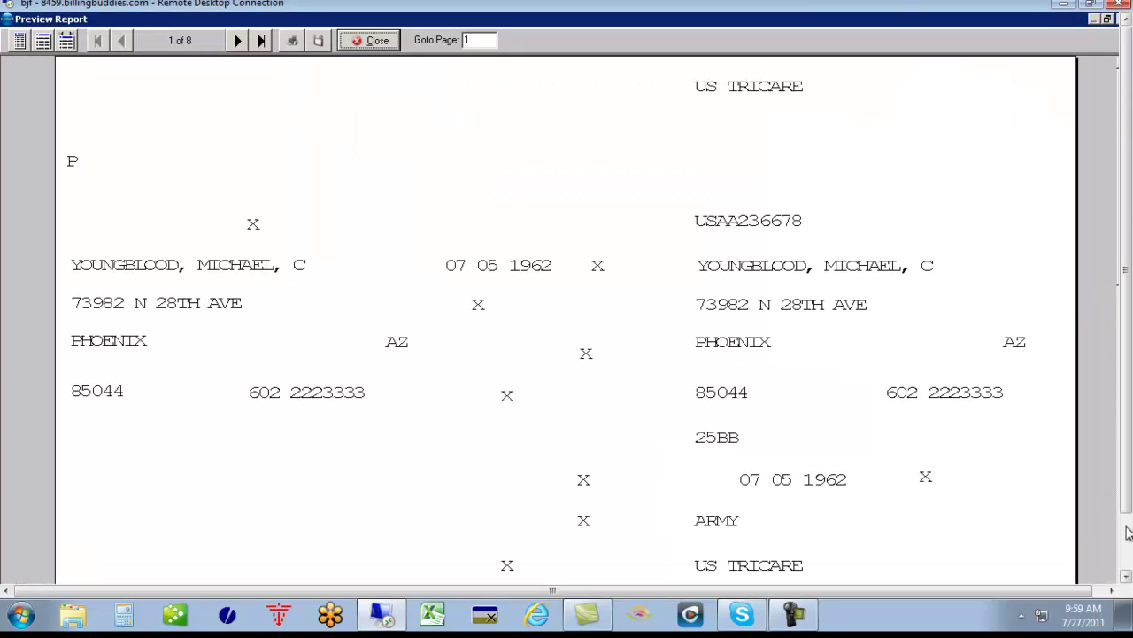
pyautogui.scroll(-10, 824, 392)
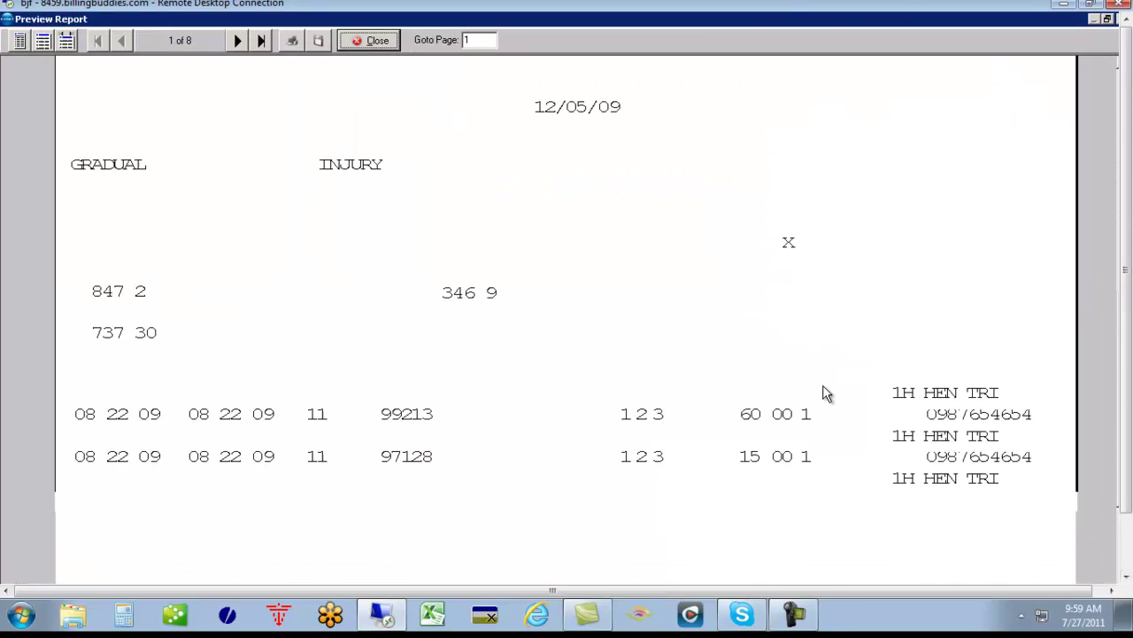
pyautogui.scroll(-3, 825, 393)
pyautogui.scroll(-5, 945, 430)
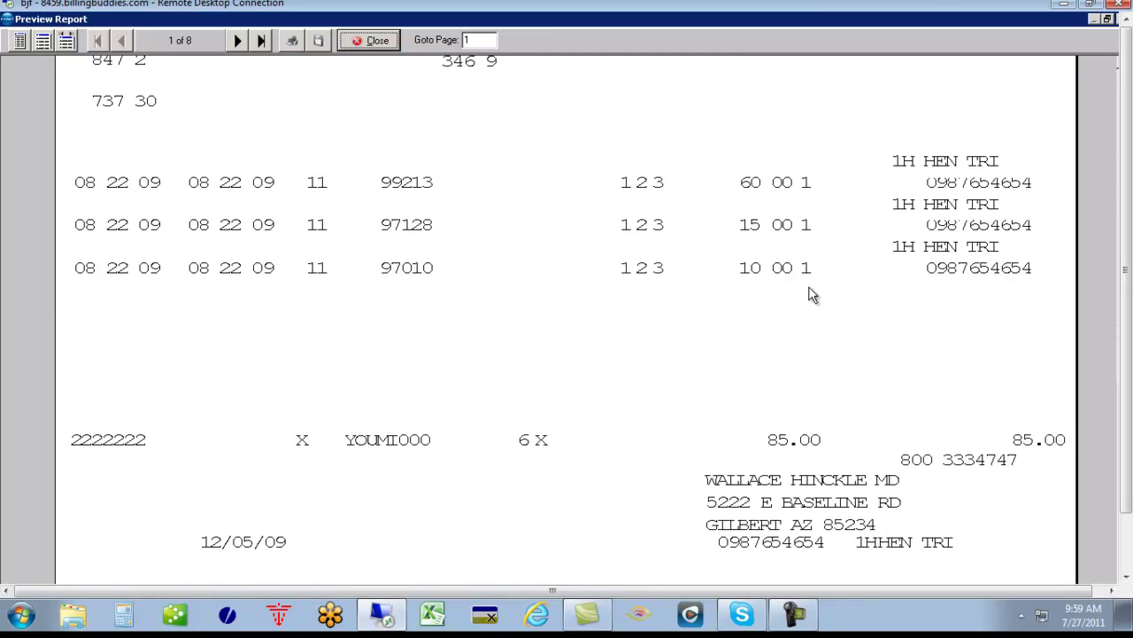
pyautogui.click(237, 40)
pyautogui.scroll(-6, 796, 354)
pyautogui.scroll(-15, 799, 354)
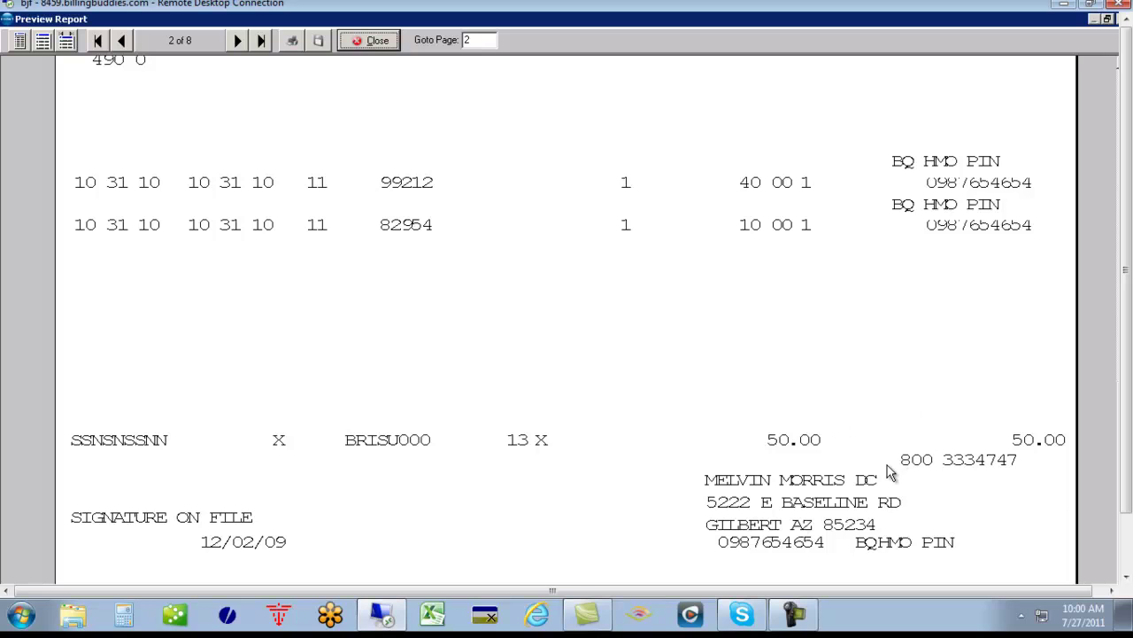
pyautogui.click(374, 44)
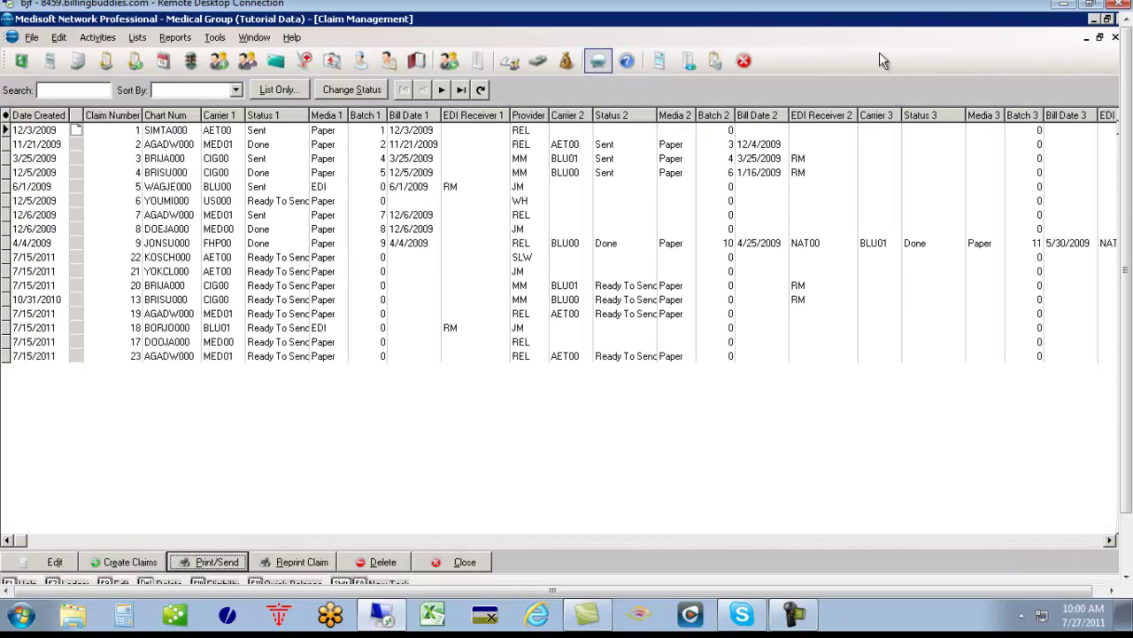
# - Minimize the Remote Desktop session to reveal the Billing Buddies closing slide
pyautogui.click(1062, 8)
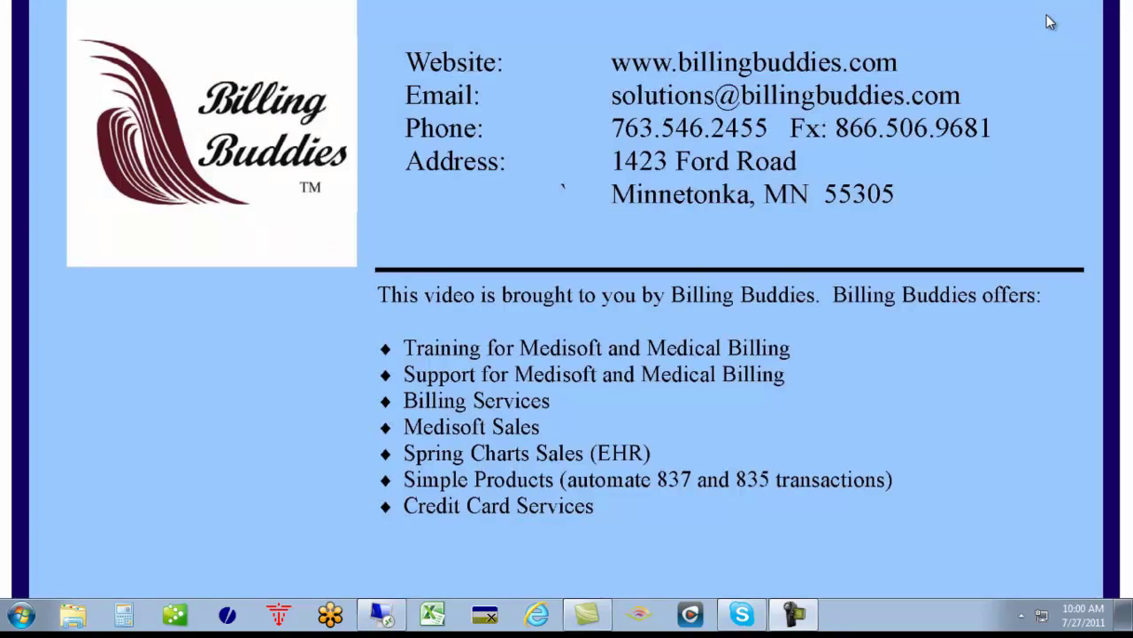